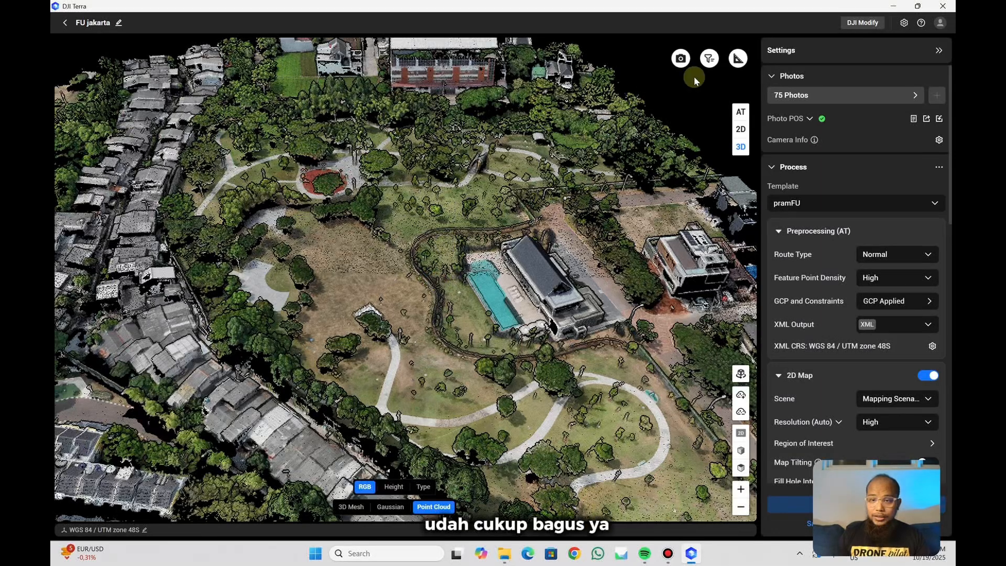
Filter the point cloud to hide points that are not classified, and examine the ground points over the dense housing area.
left_click(711, 59)
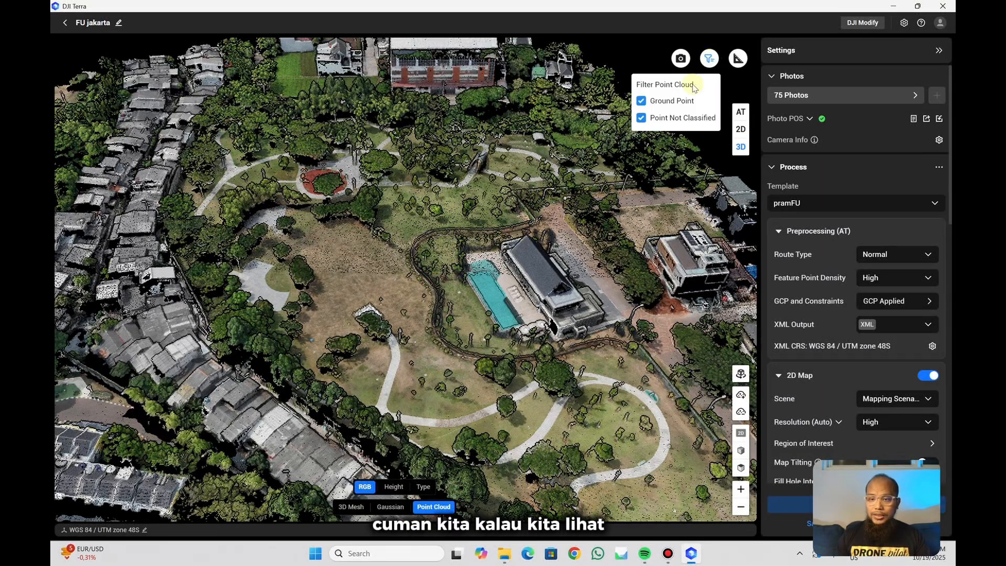
left_click(669, 118)
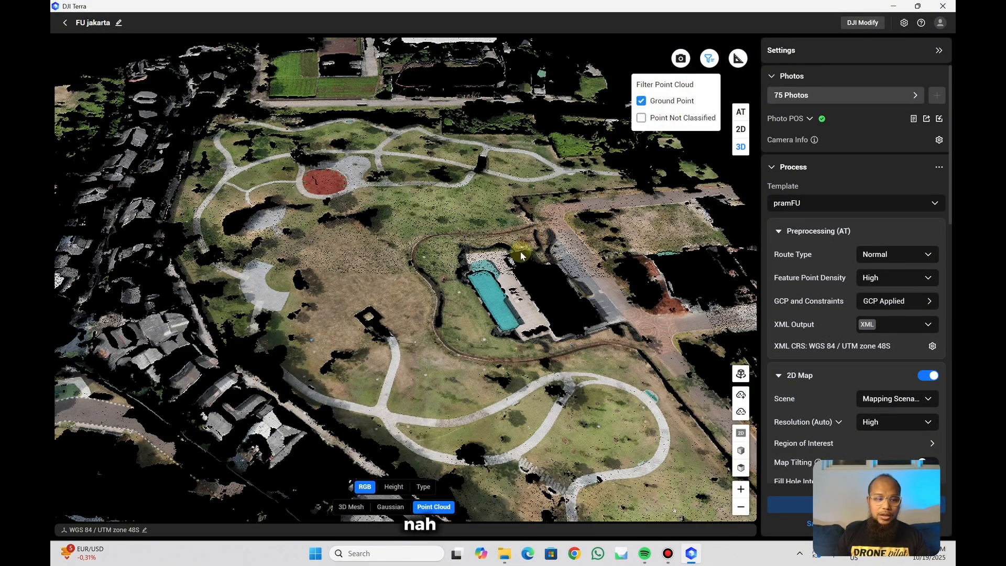
scroll(537, 257, "down", 3)
scroll(292, 288, "up", 5)
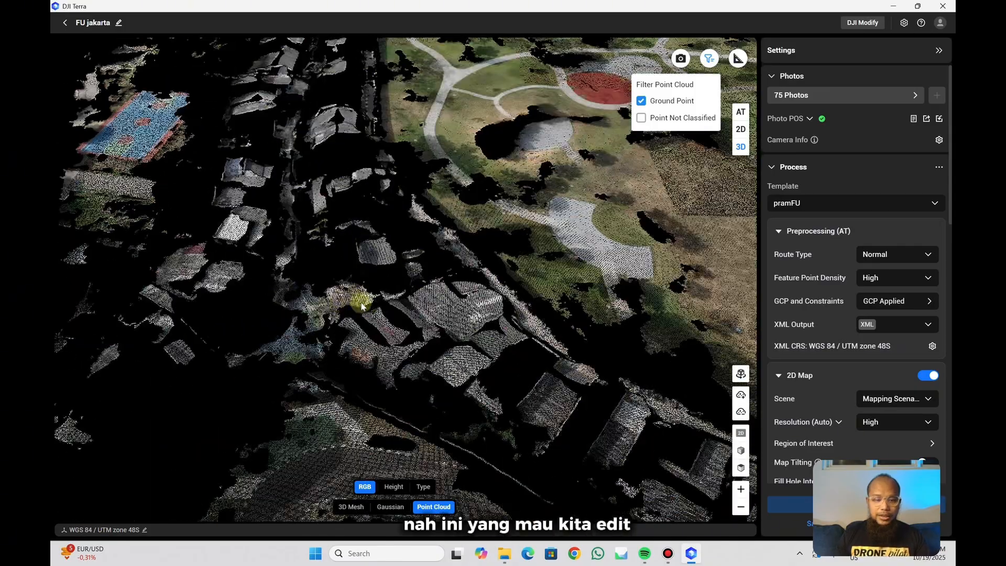
middle_click_drag(471, 339, 348, 264)
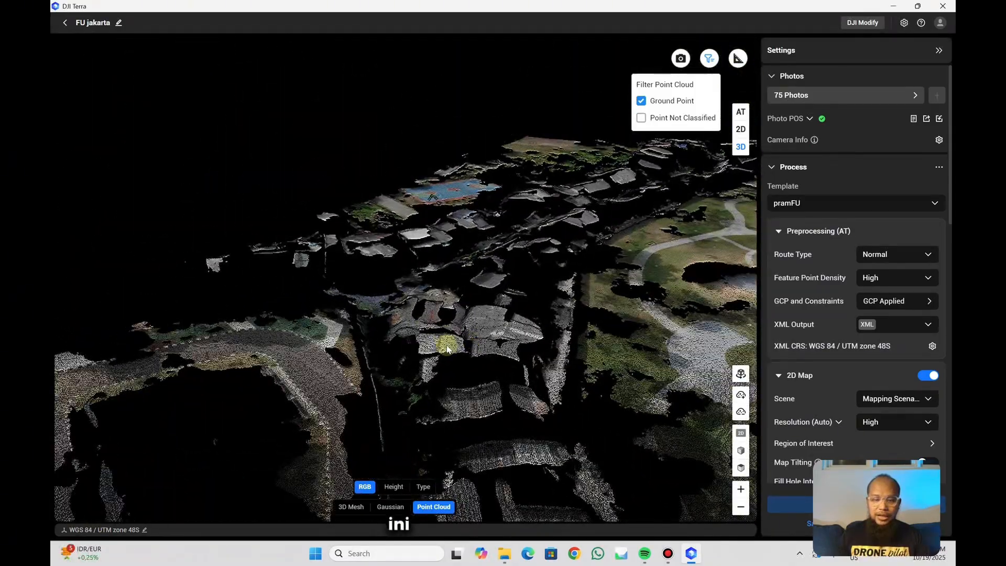
middle_click_drag(490, 300, 489, 339)
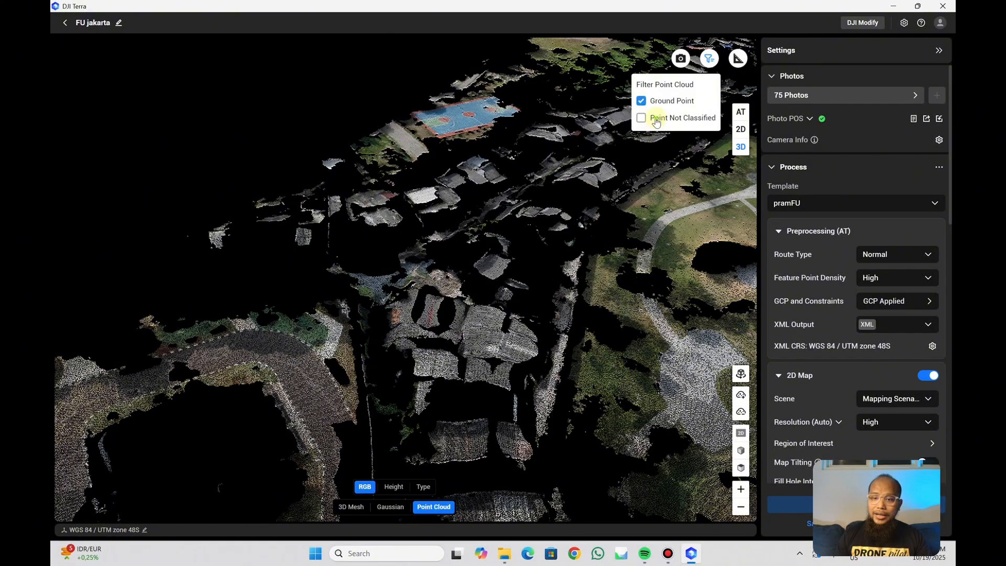
Show the unclassified points again, then hide them, to compare the house roofs against the ground-only point cloud.
left_click(656, 121)
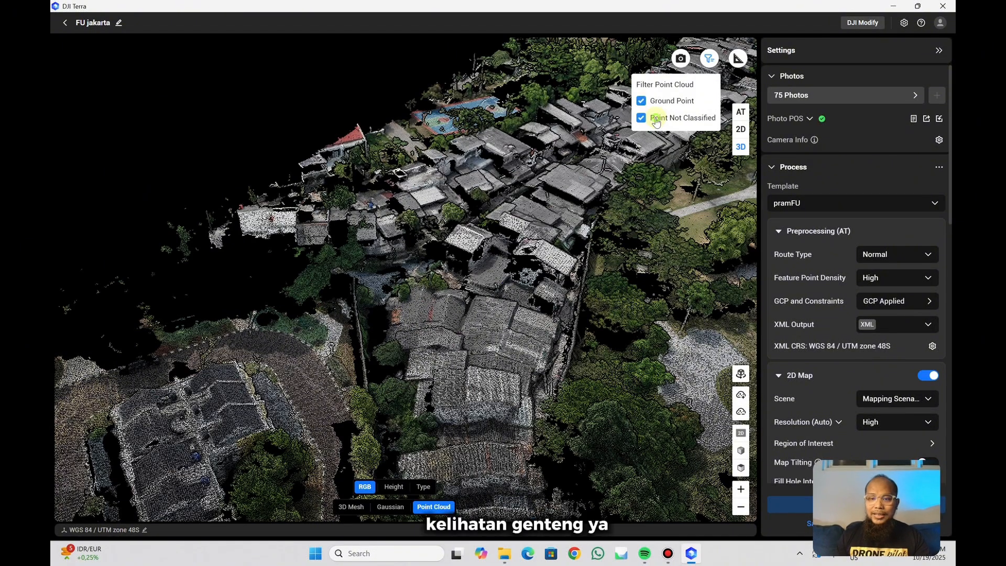
left_click(640, 118)
scroll(549, 216, "up", 5)
mouse_move(560, 216)
left_mouse_down()
mouse_move(645, 274)
mouse_move(653, 196)
mouse_move(573, 227)
mouse_move(535, 133)
mouse_move(582, 153)
mouse_move(597, 144)
mouse_move(586, 166)
mouse_move(545, 184)
left_mouse_up()
scroll(519, 208, "down", 5)
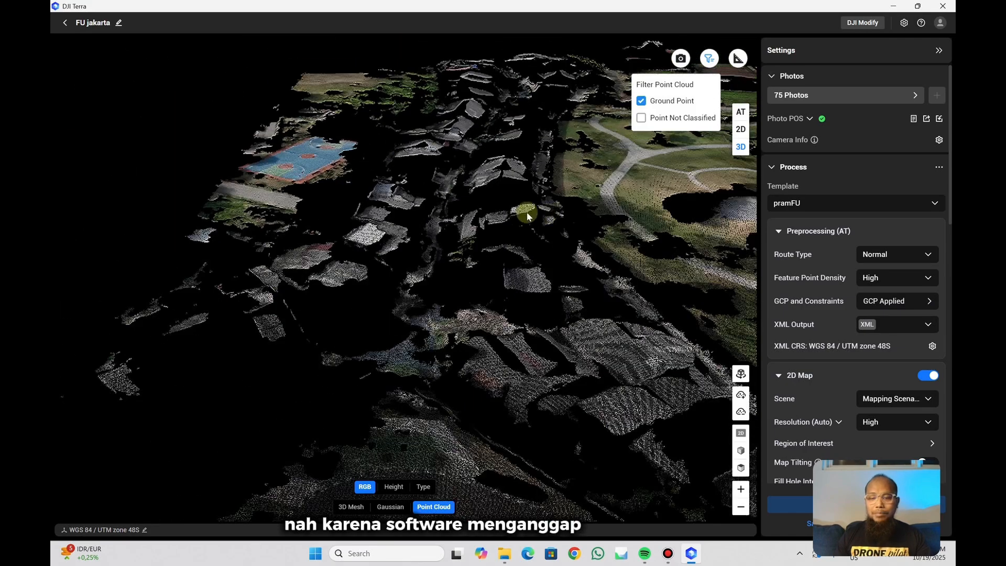
Examine the ground-only point cloud across the housing rows, the park field and the swimming pool.
scroll(638, 219, "down", 5)
left_click_drag(660, 207, 698, 206)
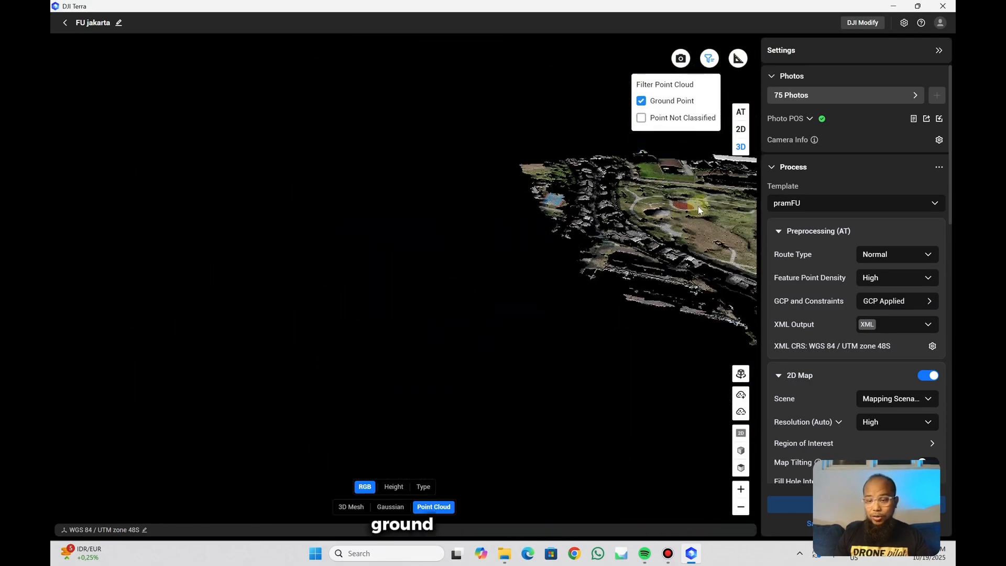
scroll(732, 202, "up", 10)
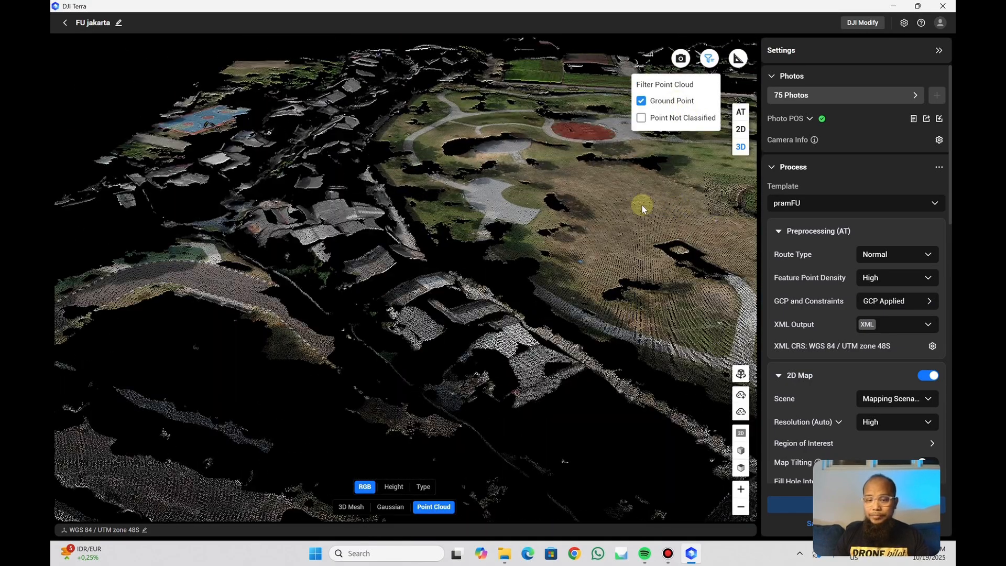
scroll(413, 154, "down", 4)
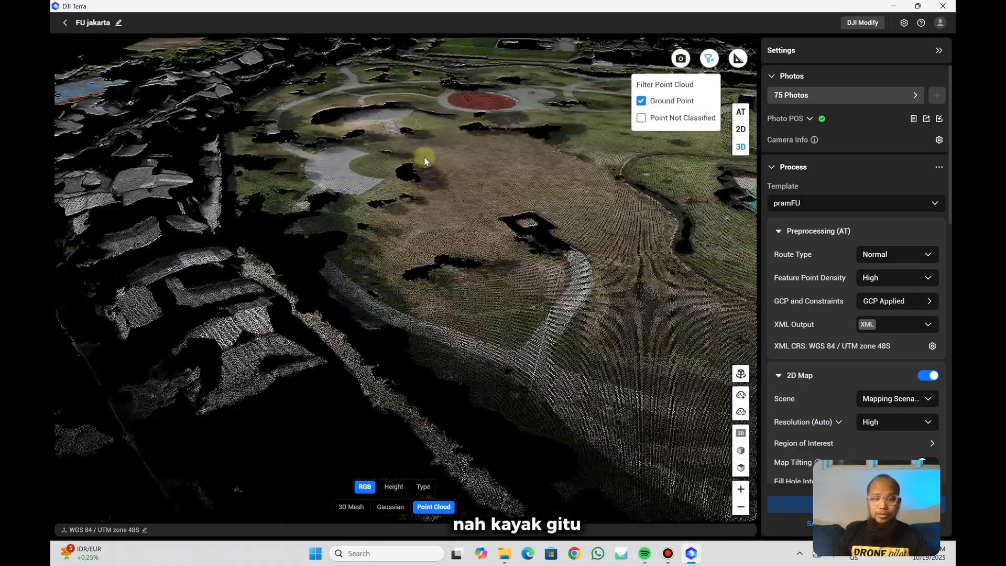
scroll(474, 193, "down", 3)
scroll(630, 230, "up", 1)
scroll(631, 232, "up", 3)
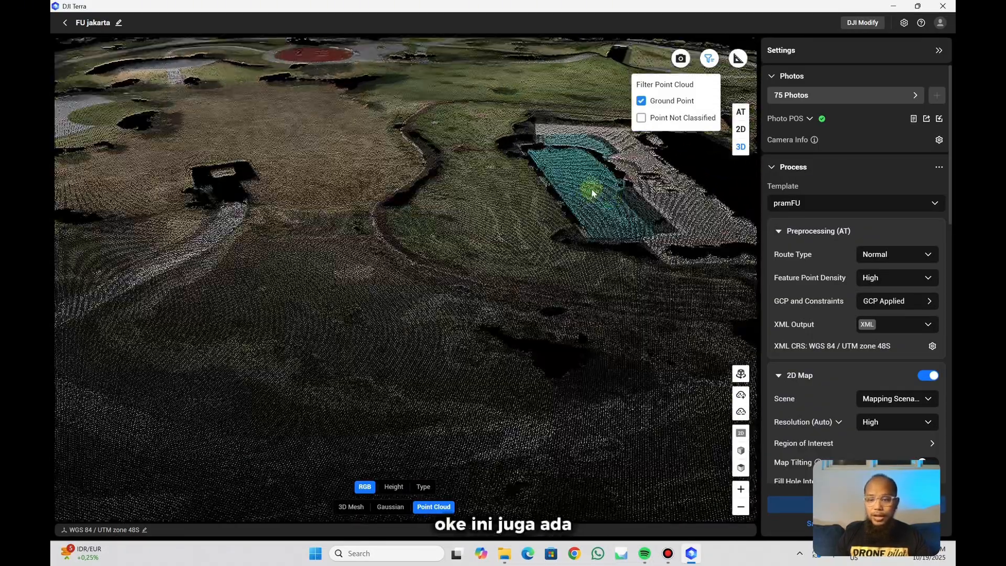
scroll(600, 196, "down", 5)
middle_click_drag(537, 183, 558, 286)
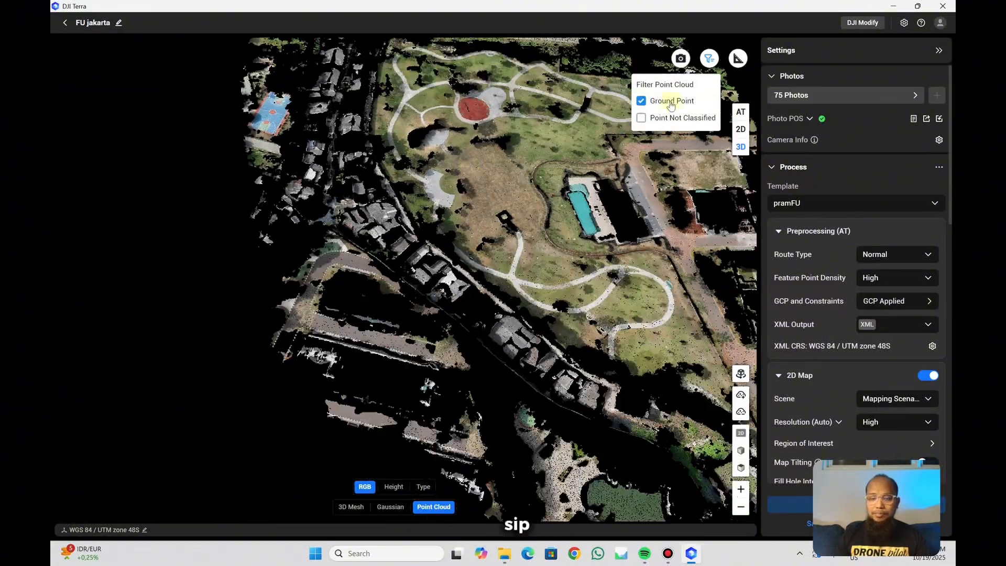
Show the unclassified points again, and open the FU jakarta project's point cloud for editing in DJI Modify.
left_click(661, 118)
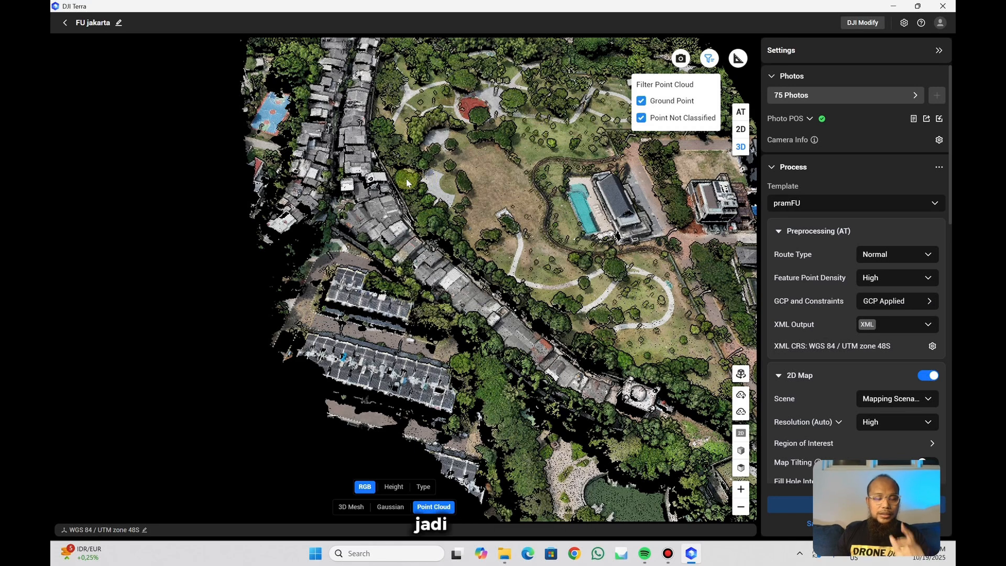
left_click(865, 26)
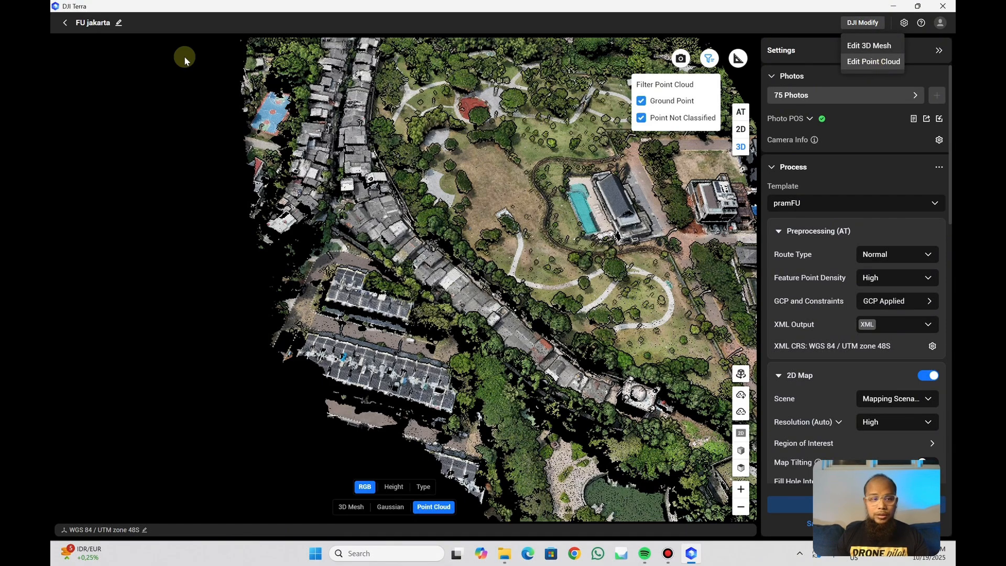
left_click(65, 24)
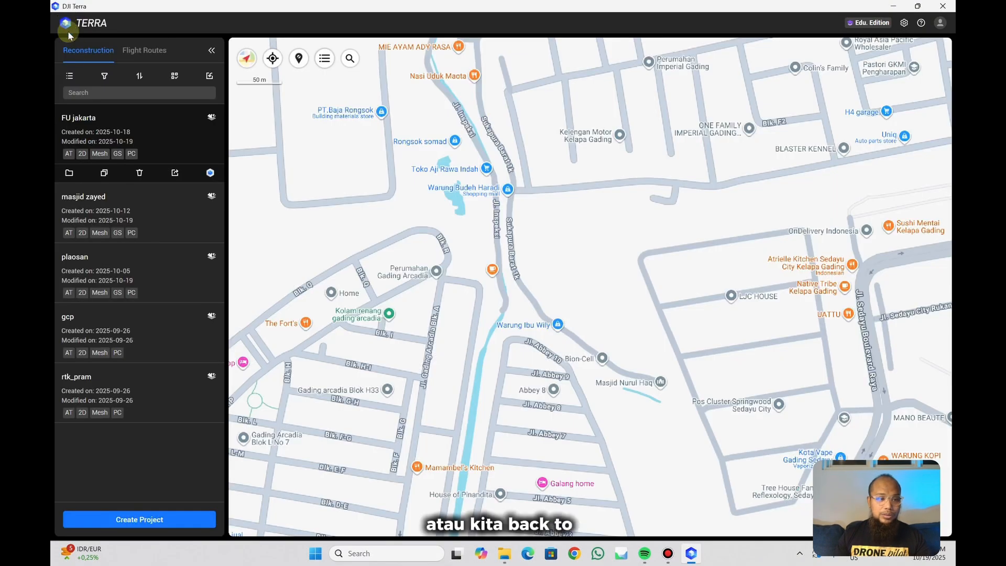
left_click(211, 174)
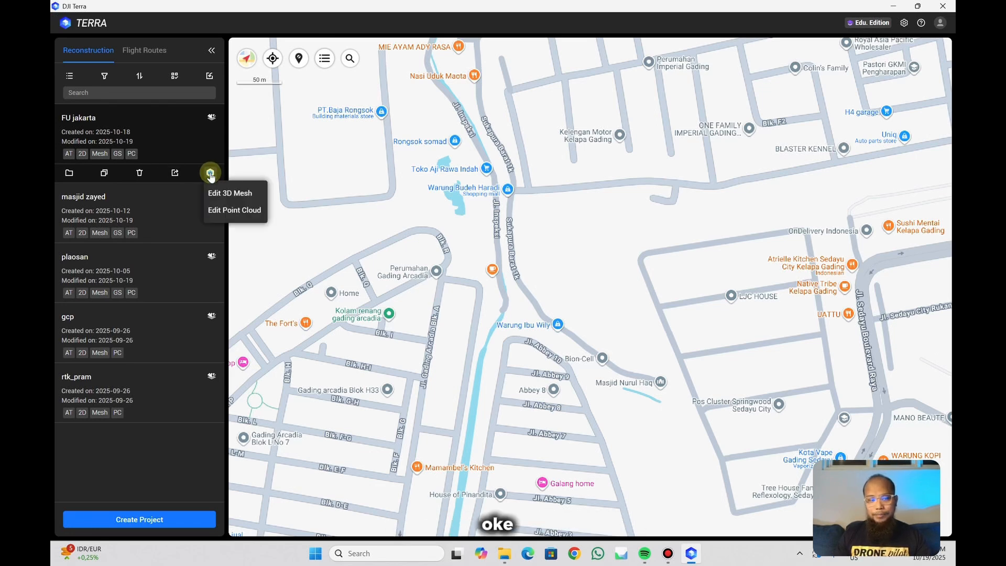
left_click(218, 210)
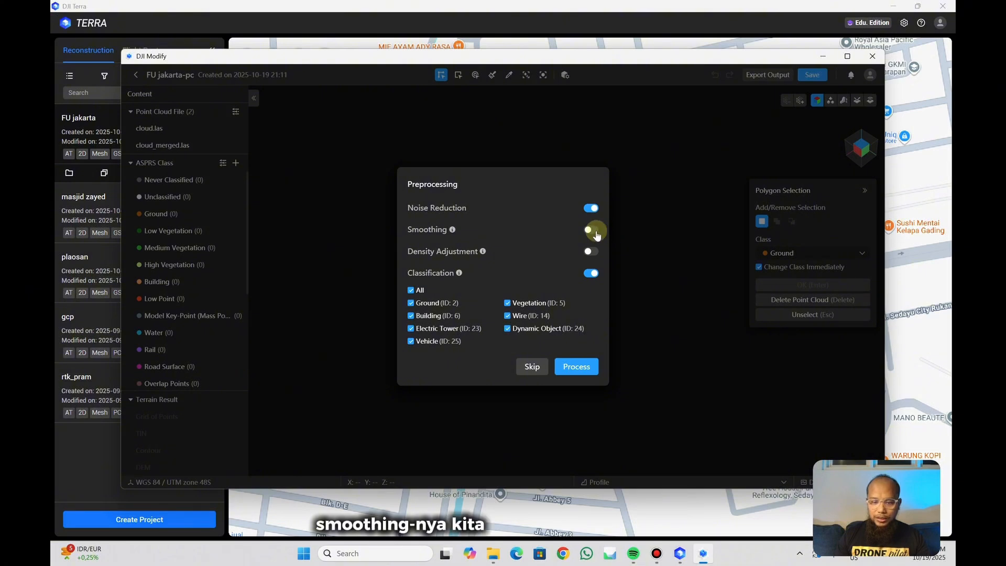
Preprocess the point cloud with noise reduction, smoothing, density adjustment by distance of 10 cm, and classification for all classes.
left_click(592, 232)
left_click(590, 252)
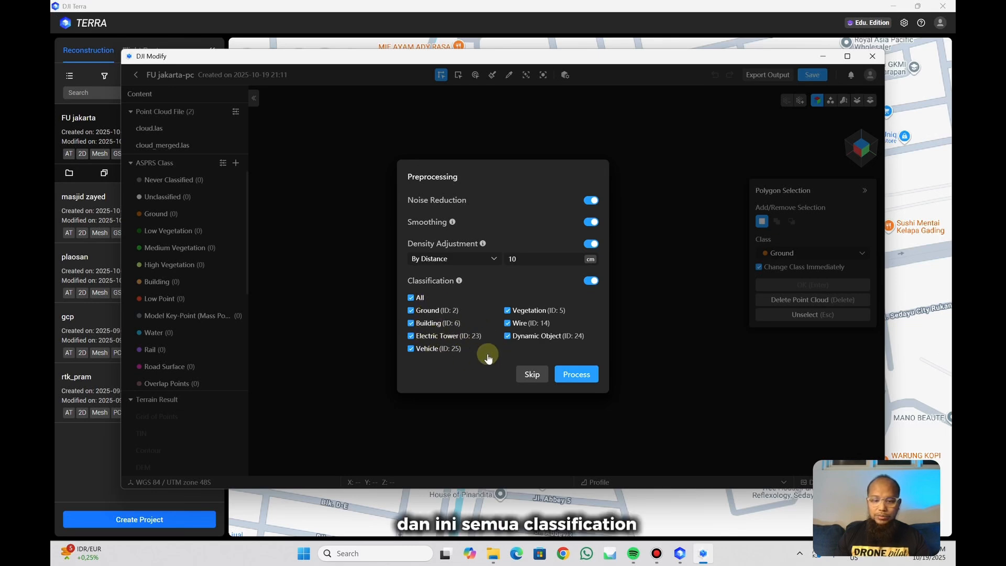
left_click(570, 377)
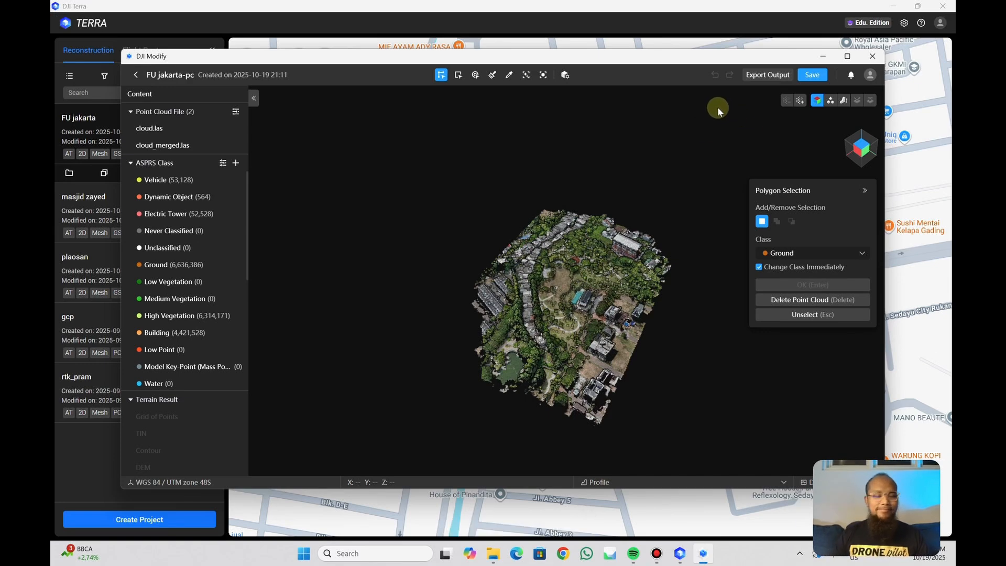
Minimize DJI Terra, maximize the DJI Modify window, and inspect the processed point cloud around the park and pool.
left_click(897, 6)
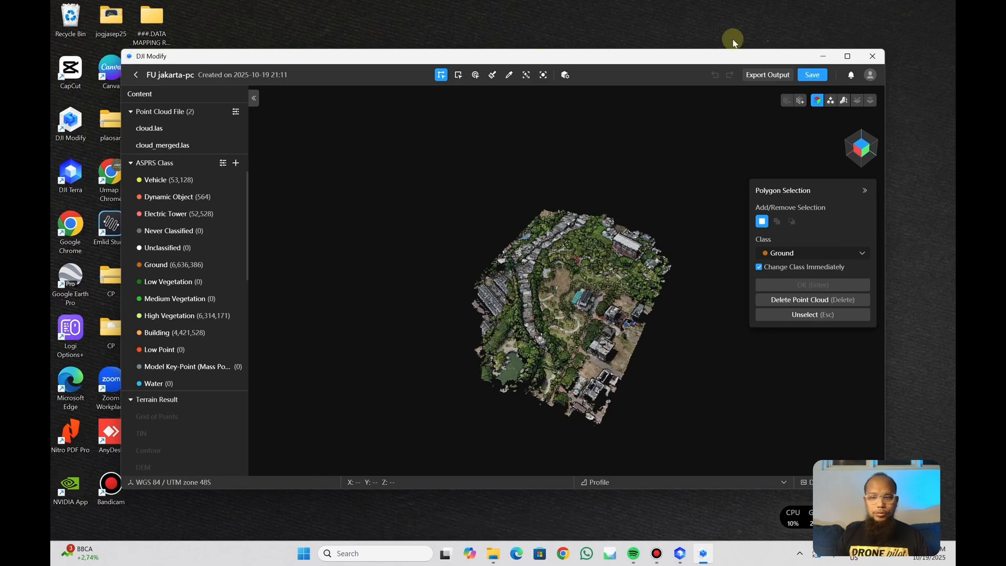
left_click(848, 56)
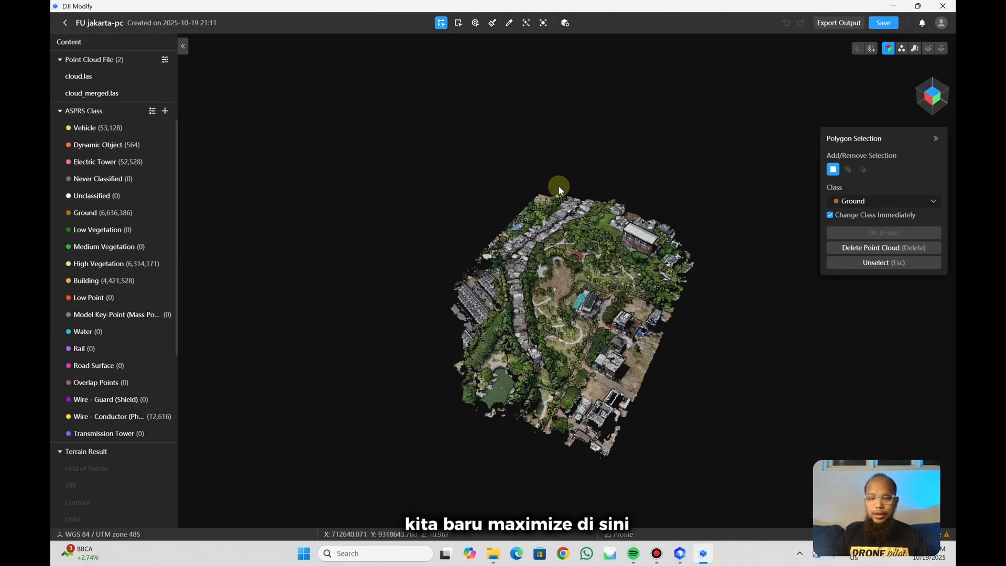
scroll(517, 290, "up", 5)
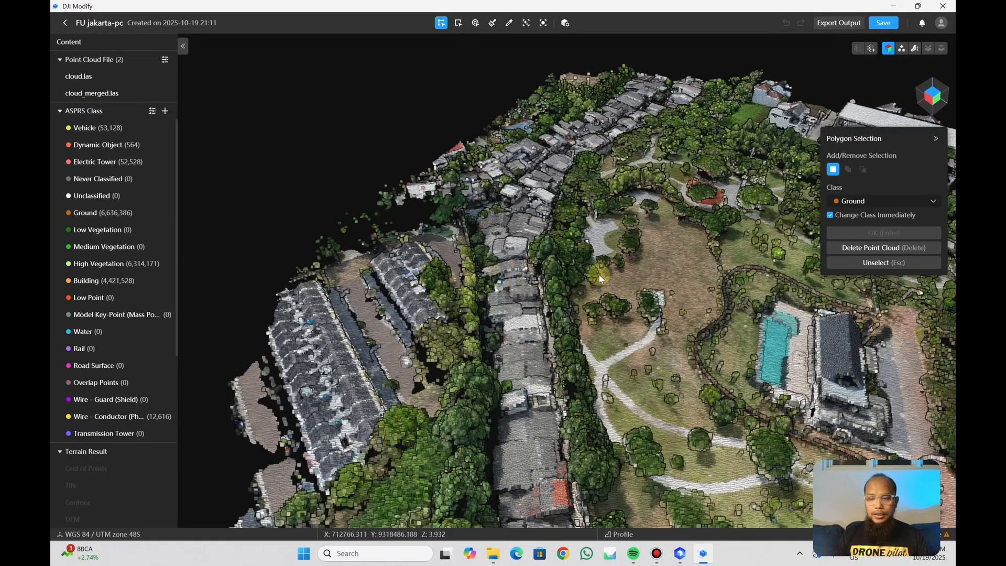
scroll(599, 276, "up", 5)
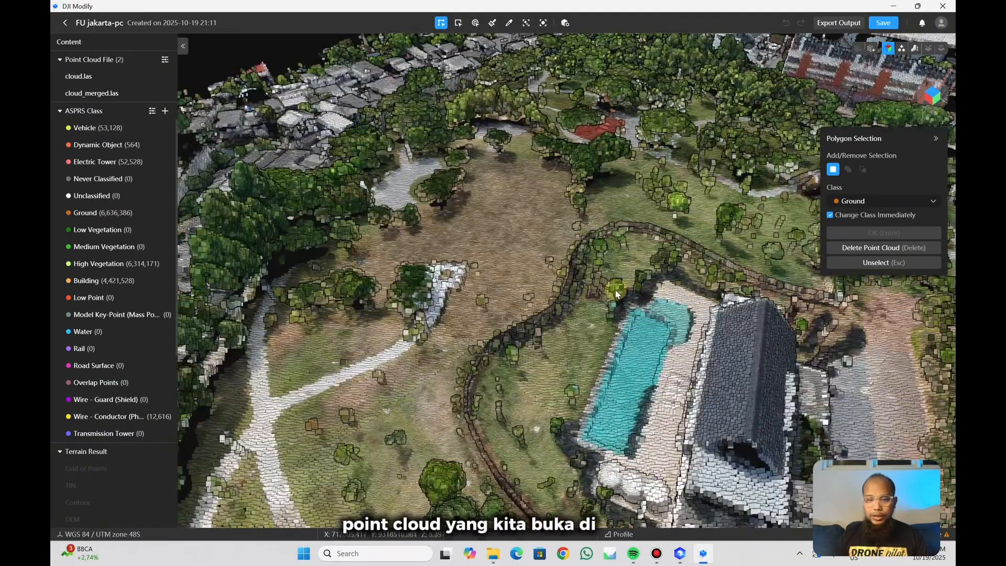
mouse_move(642, 297)
middle_mouse_down()
mouse_move(635, 199)
mouse_move(589, 236)
mouse_move(590, 270)
middle_mouse_up()
Hide all ASPRS classes except Ground, and inspect the remaining ground points around the housing area and park.
left_click(139, 111)
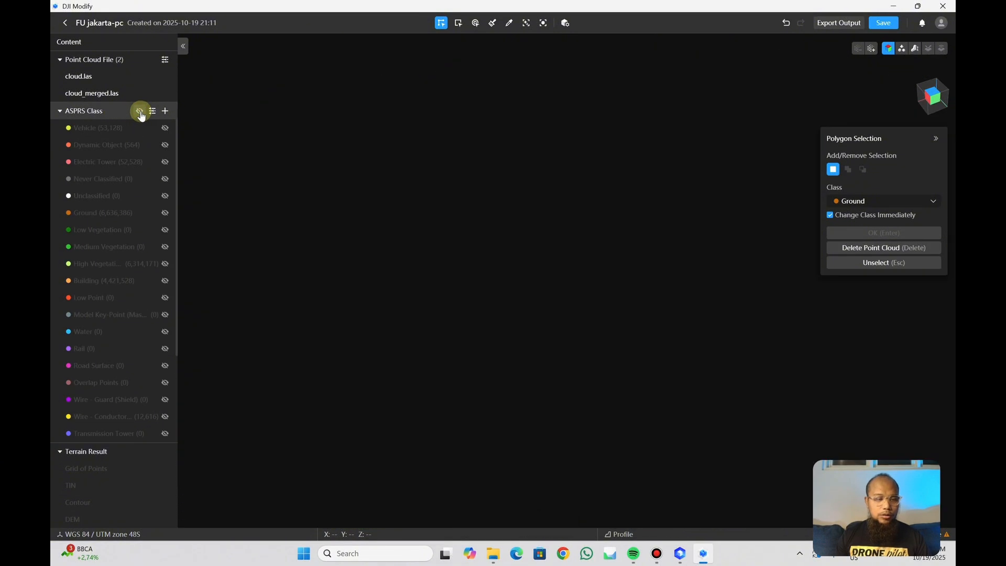
left_click(164, 215)
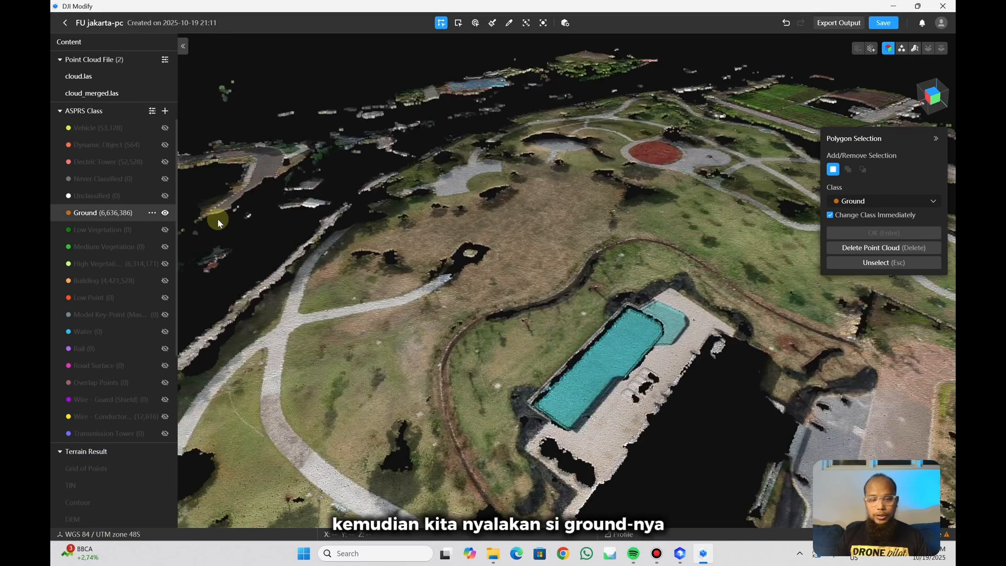
scroll(441, 161, "down", 5)
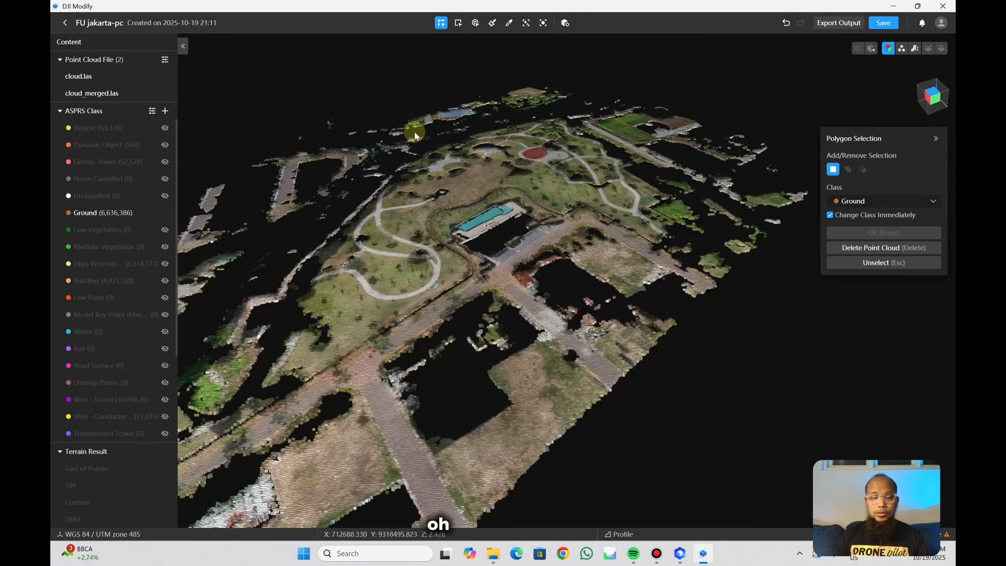
scroll(410, 129, "up", 6)
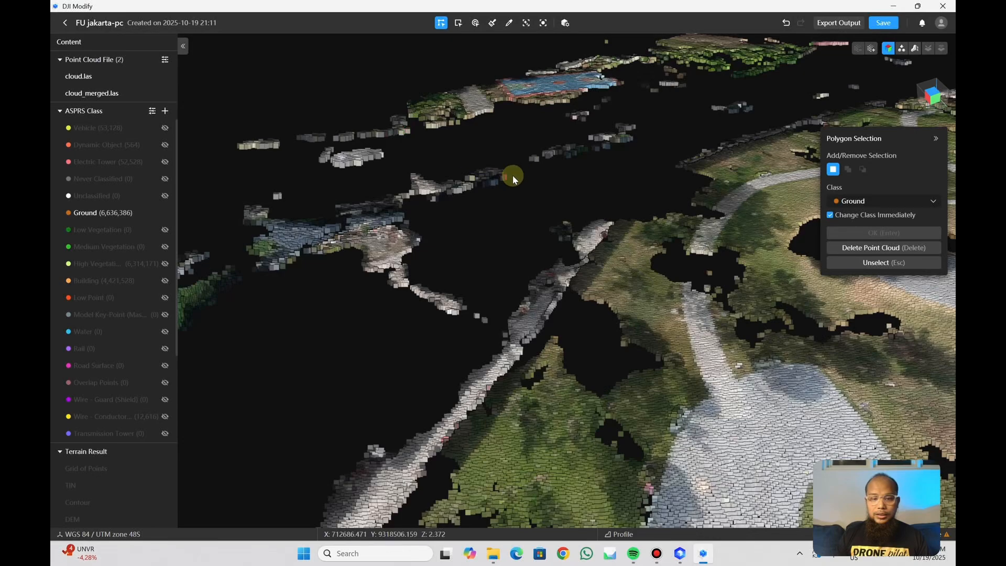
mouse_move(515, 205)
left_mouse_down()
mouse_move(620, 169)
mouse_move(573, 266)
left_mouse_up()
scroll(468, 217, "down", 6)
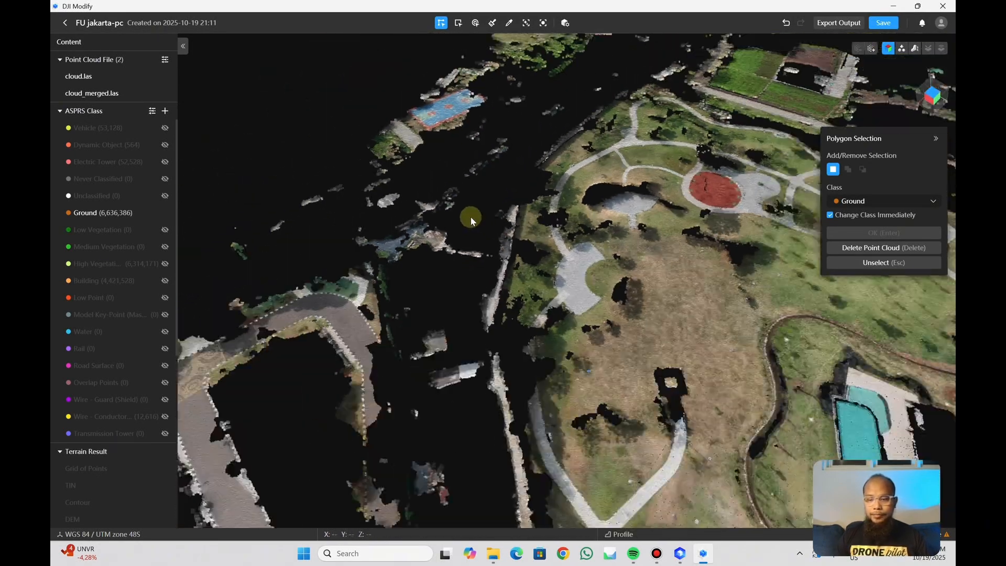
Set the polygon selection's target class to Water for the swimming pool still classified as ground.
scroll(700, 340, "up", 6)
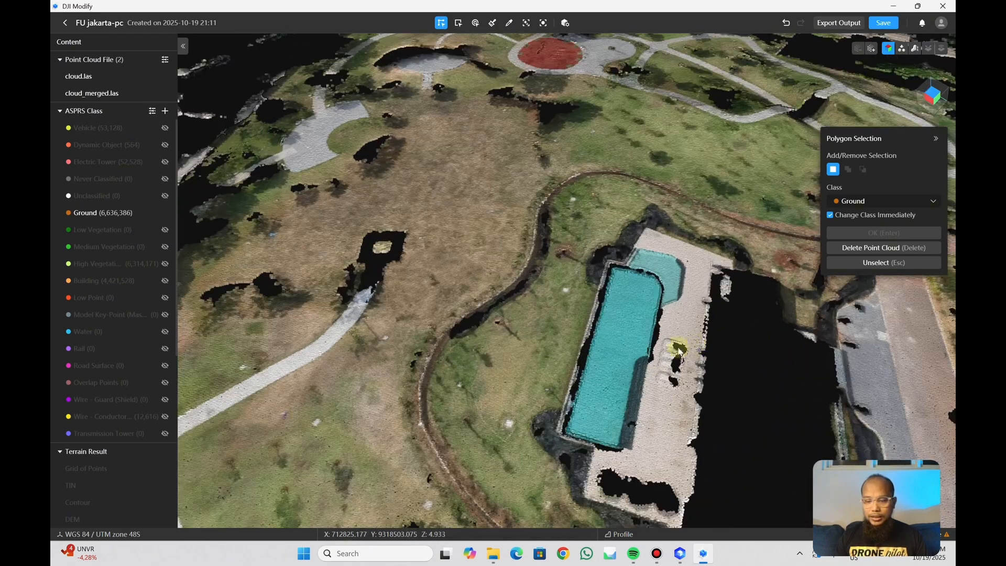
scroll(649, 355, "down", 3)
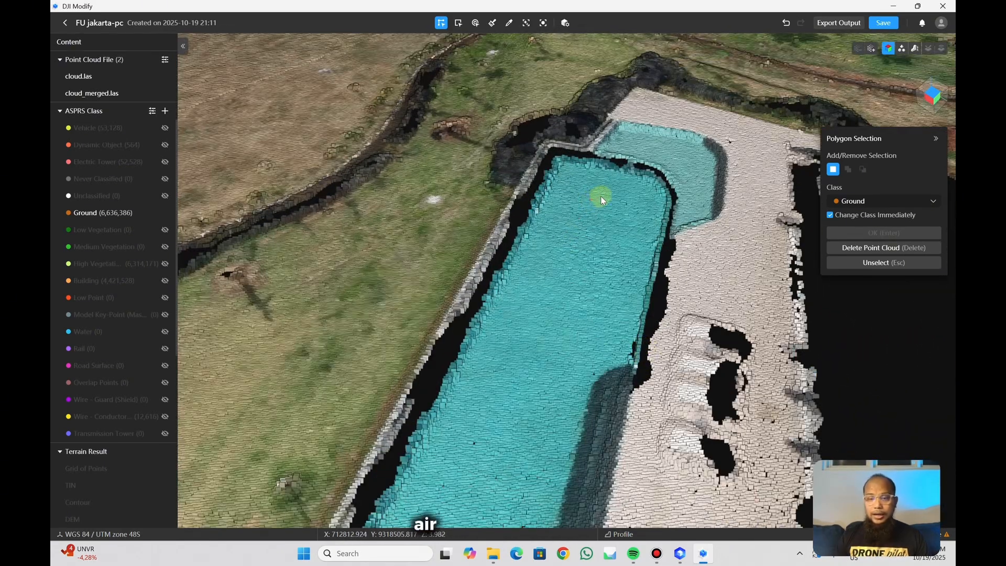
scroll(602, 196, "down", 3)
scroll(586, 246, "up", 5)
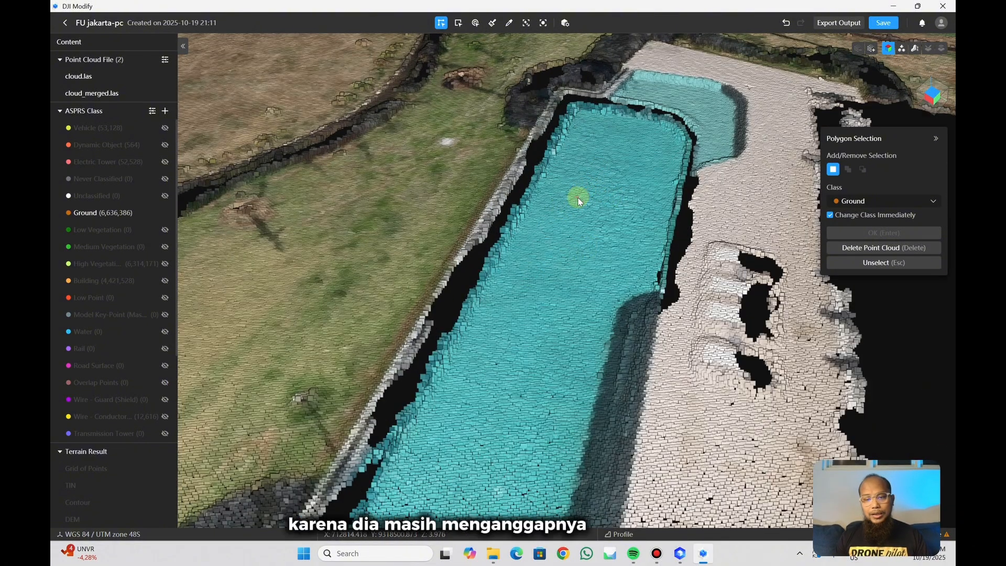
left_click(934, 204)
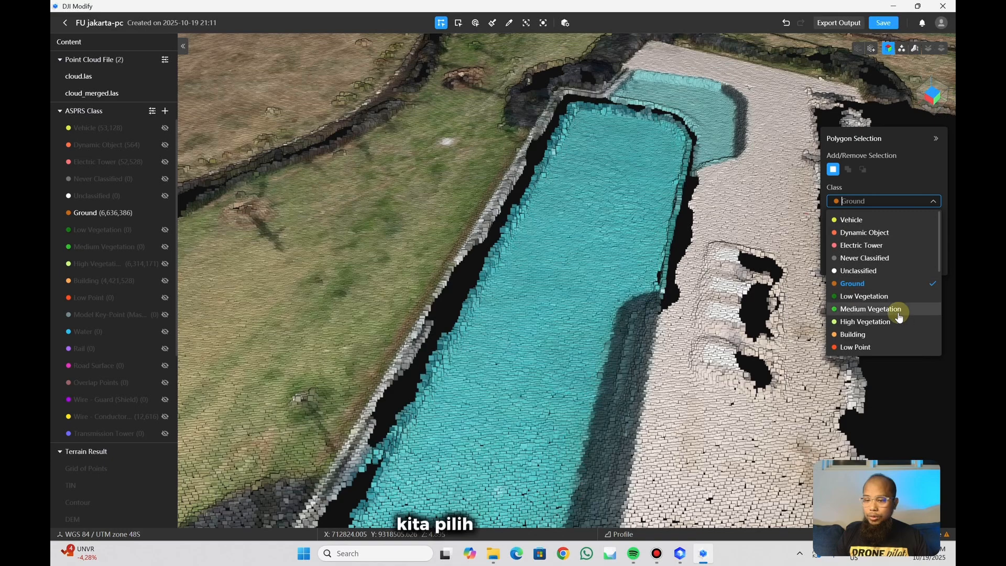
scroll(899, 317, "down", 3)
left_click(855, 271)
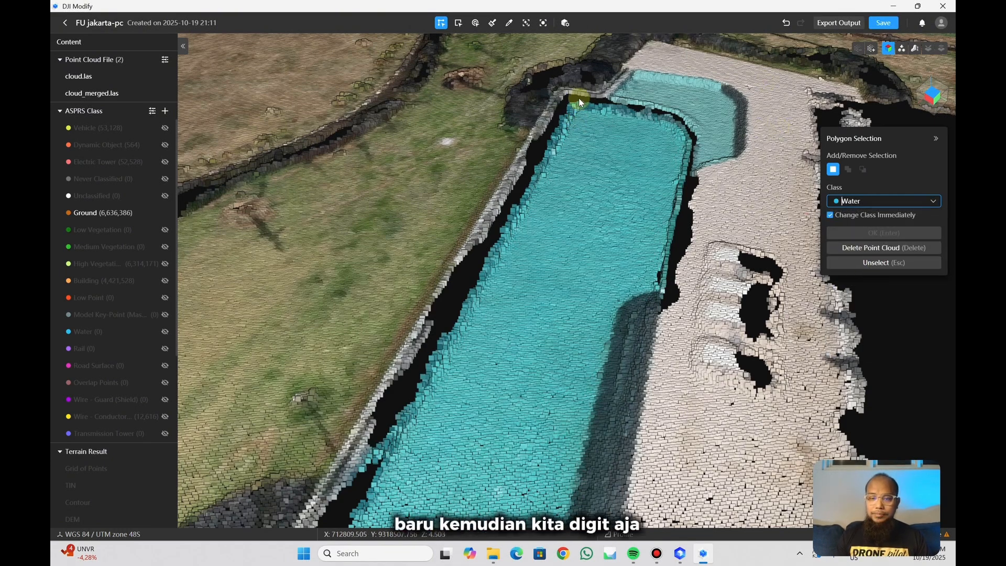
Reclassify the points in the main pool's far corner beside the grass as Water with a four-sided polygon.
scroll(578, 97, "up", 5)
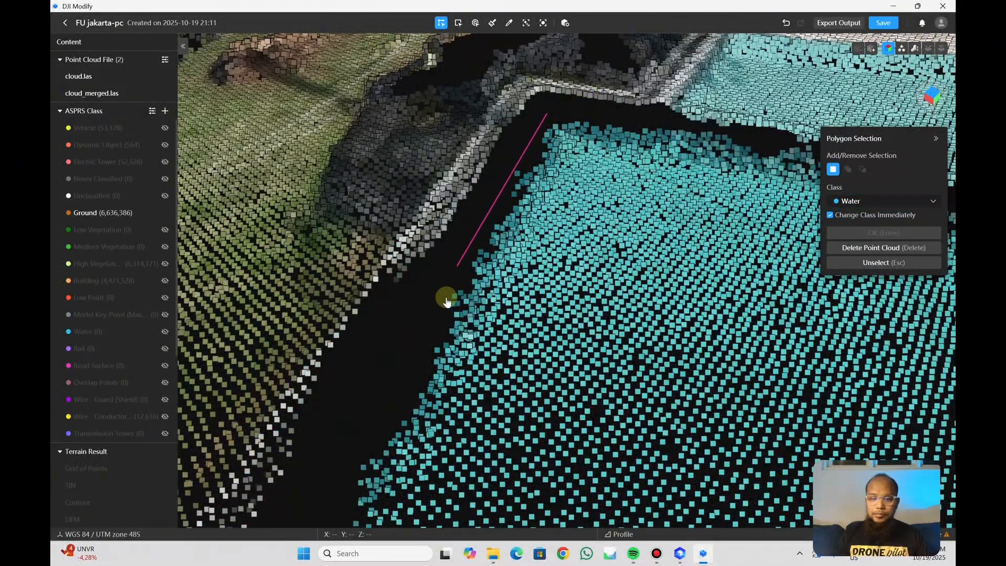
left_click(436, 306)
left_click(742, 142)
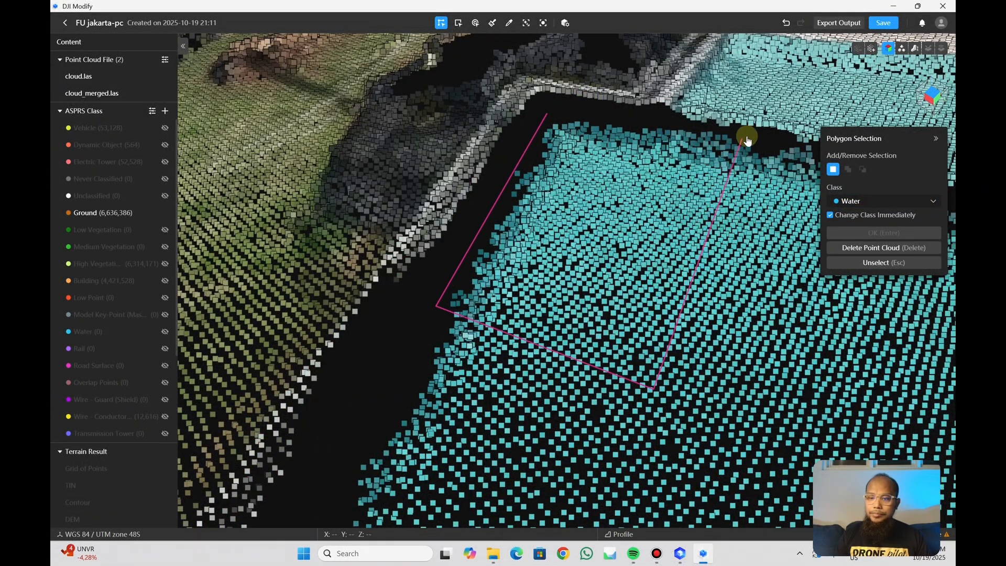
left_click(548, 110)
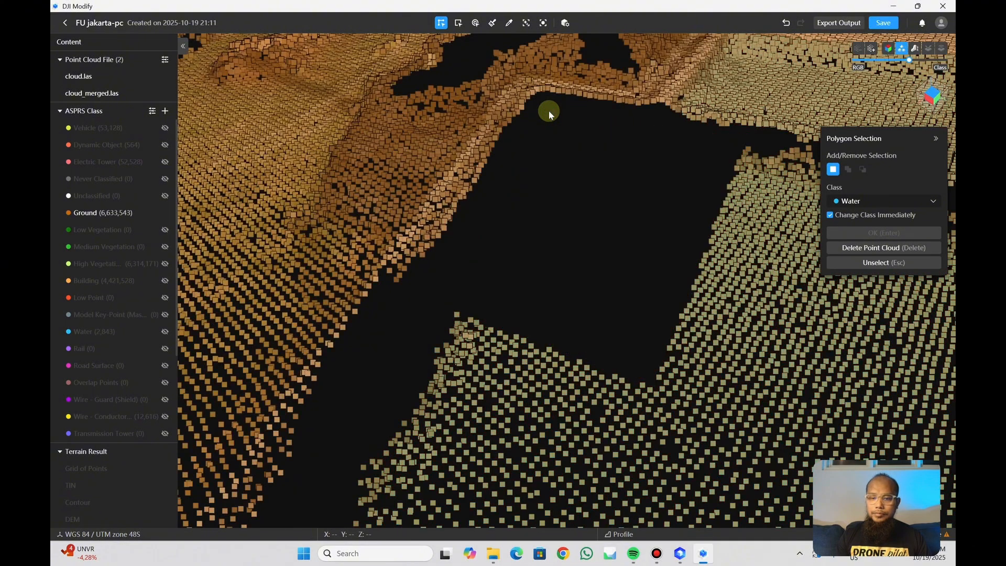
Reclassify the points along the main pool's rounded corner next to the small pool as Water.
scroll(586, 227, "down", 5)
scroll(681, 205, "up", 5)
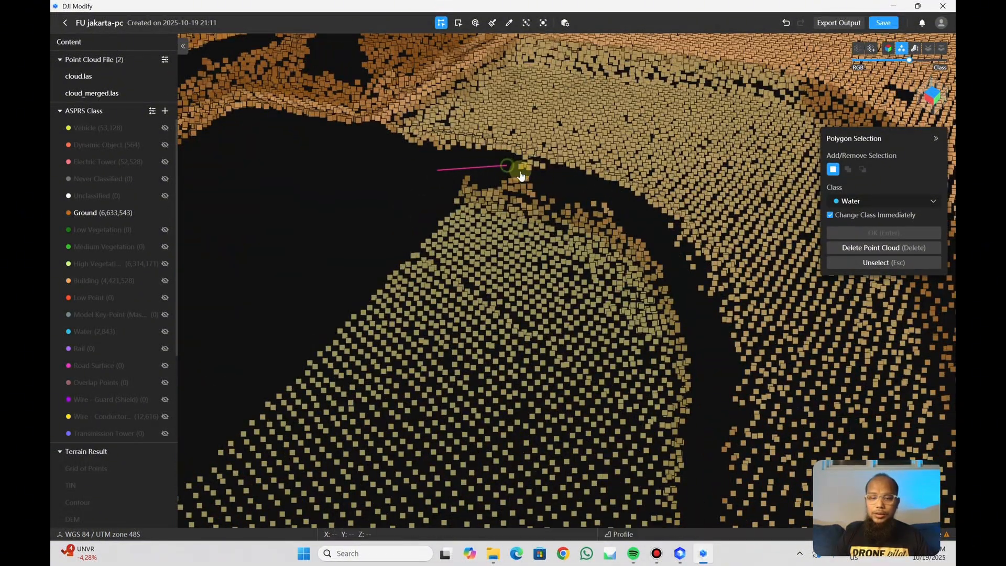
left_click(250, 369)
left_click(437, 171)
Outline the pool points below the cleared rounded corner, out to the deck-side edge, and reclassify them as Water.
left_click_drag(442, 242, 498, 137)
left_click(395, 192)
left_click(327, 244)
left_click(244, 387)
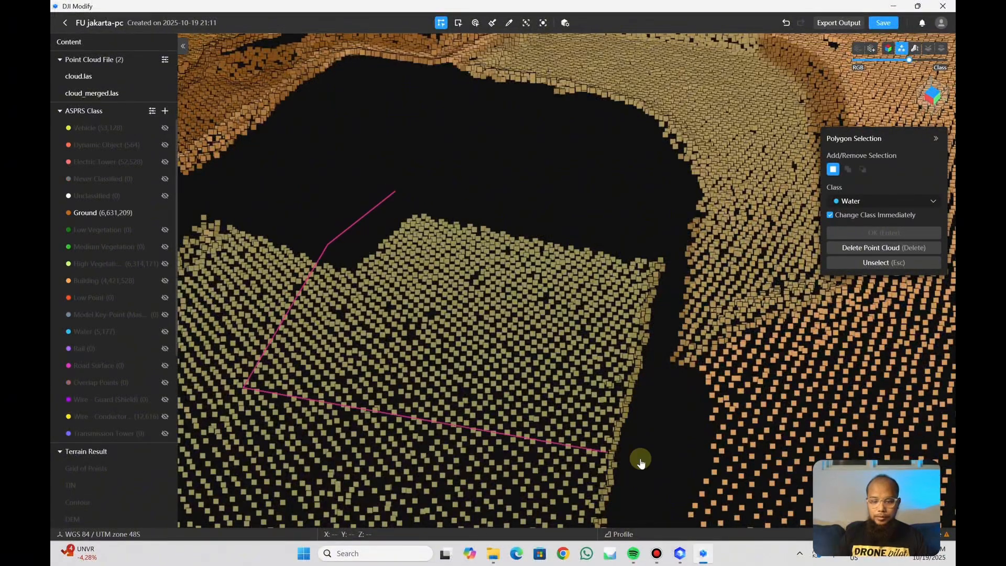
left_click(642, 458)
left_click(673, 254)
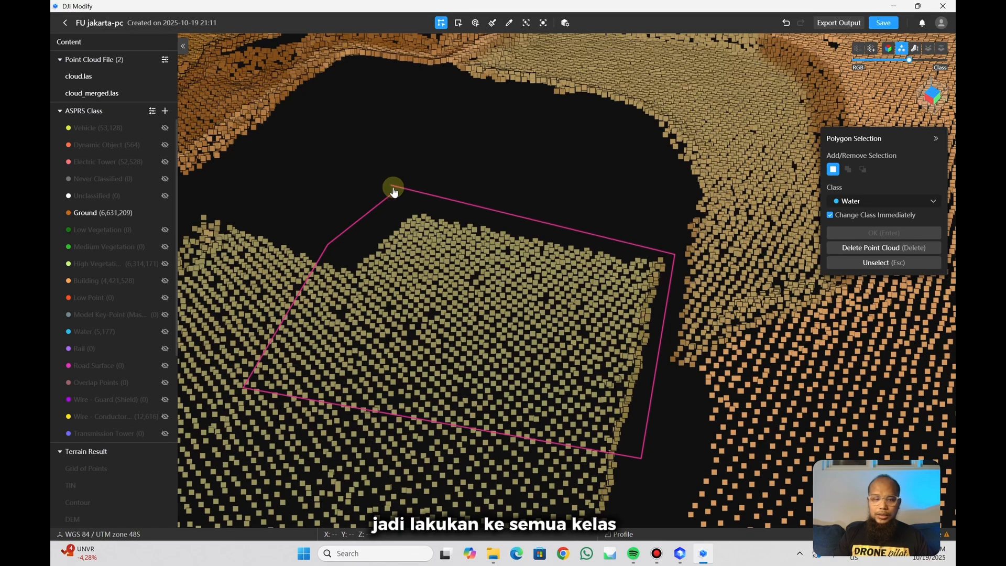
left_click(395, 192)
Reclassify the next full-width section of the main pool, down to just before the shaded strip, as Water.
scroll(420, 231, "down", 3)
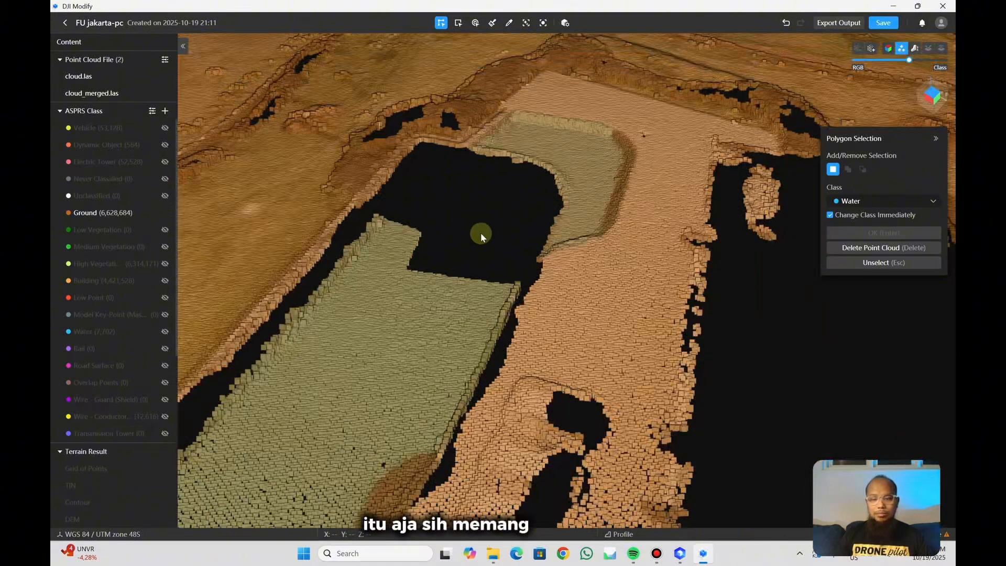
left_click(373, 204)
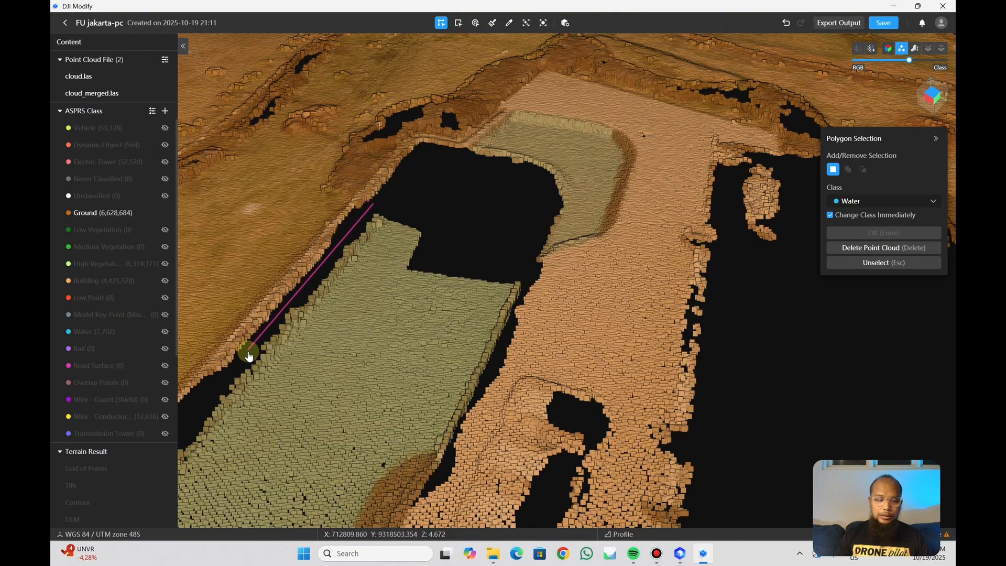
left_click(478, 391)
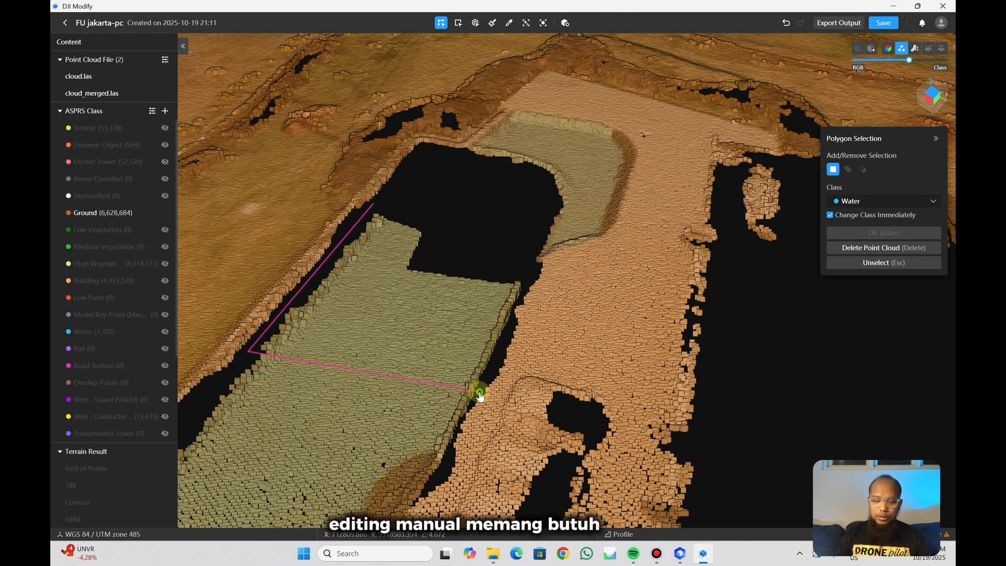
left_click(527, 273)
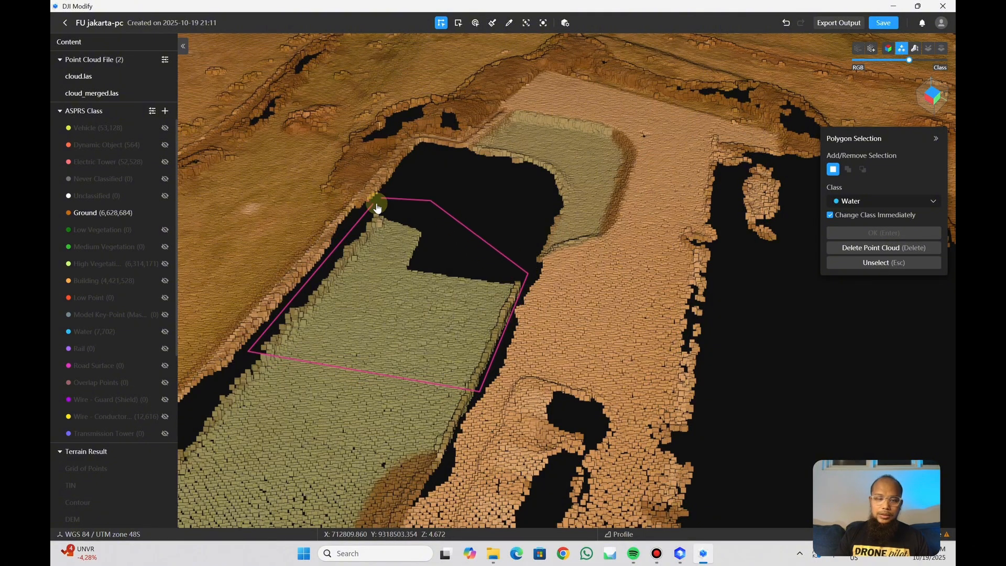
left_click(377, 205)
Reclassify the long middle section of the main pool, including its shaded strip along the deck, as Water.
scroll(436, 358, "down", 3)
scroll(436, 359, "up", 3)
left_click(425, 217)
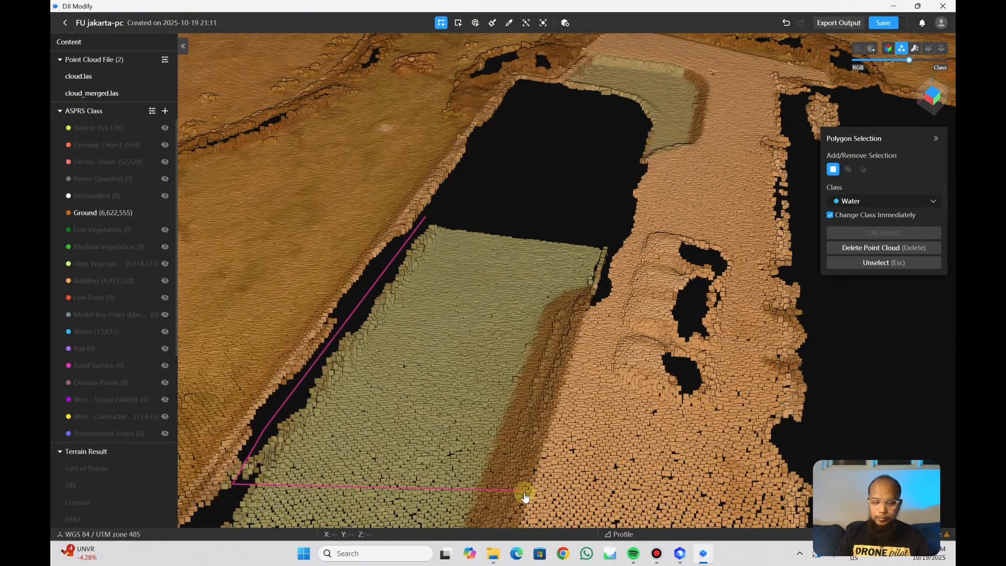
left_click(425, 216)
Outline the remaining near end of the main pool, following its walls, and reclassify it as Water.
scroll(489, 268, "down", 3)
scroll(379, 234, "up", 3)
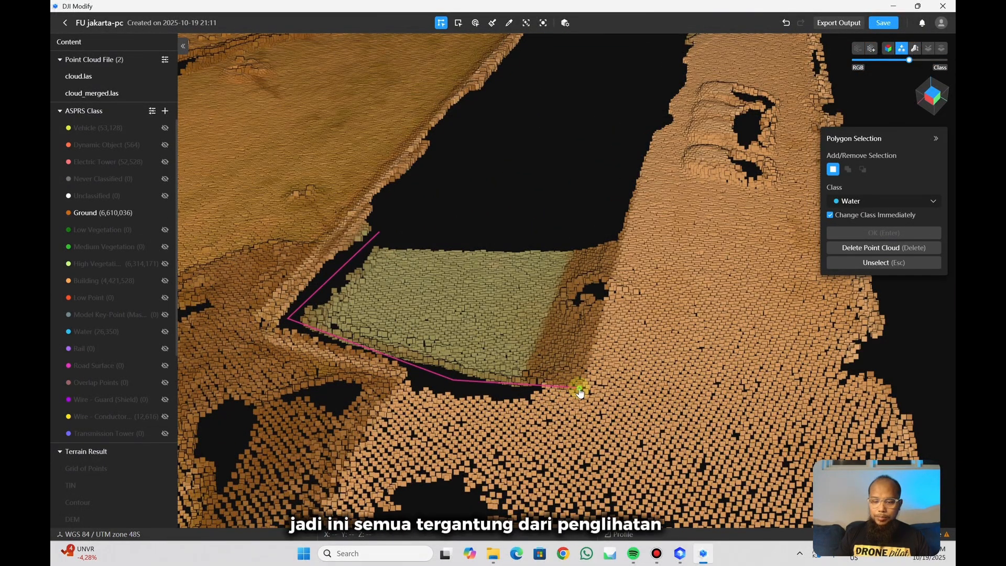
left_click(618, 234)
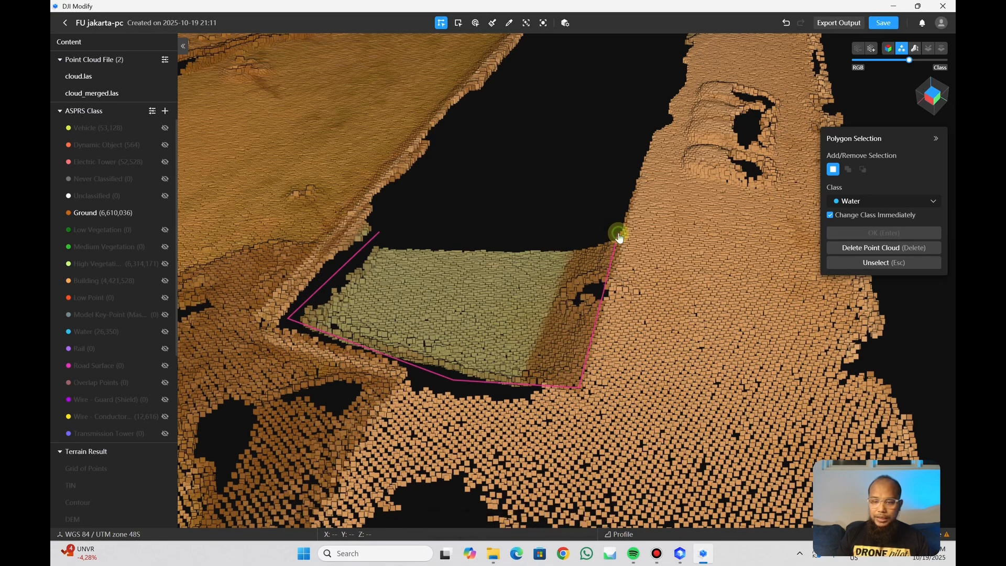
left_click(380, 234)
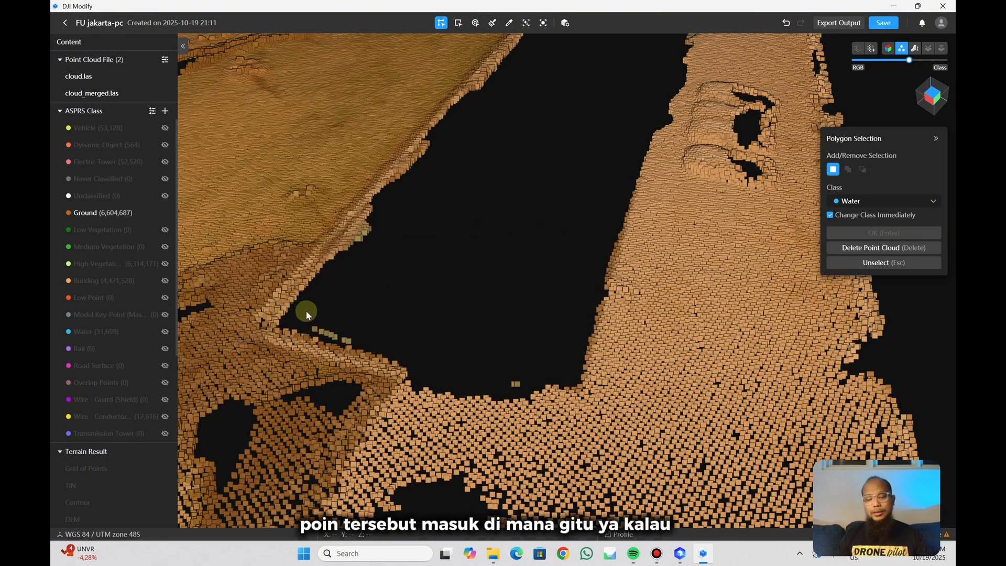
Reclassify the small leftover point clusters along the main pool's near-end wall and grass-side wall as Water.
scroll(304, 351, "up", 3)
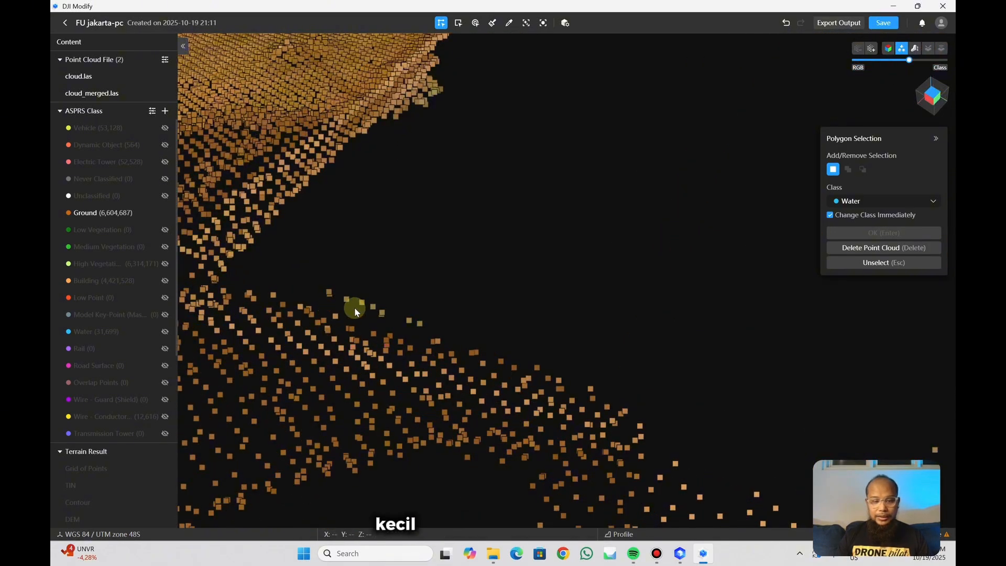
scroll(355, 313, "down", 3)
left_click(326, 288)
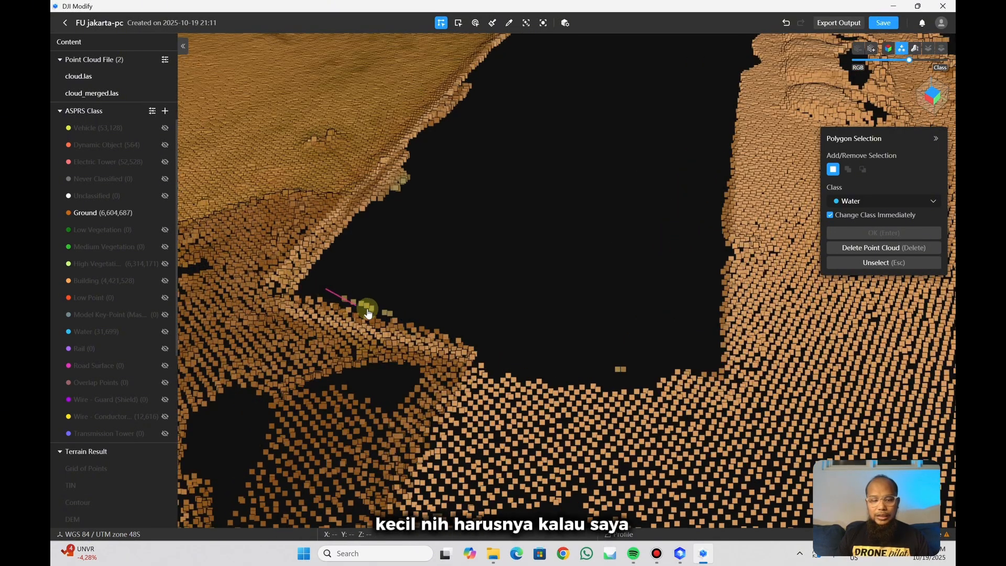
left_click(344, 304)
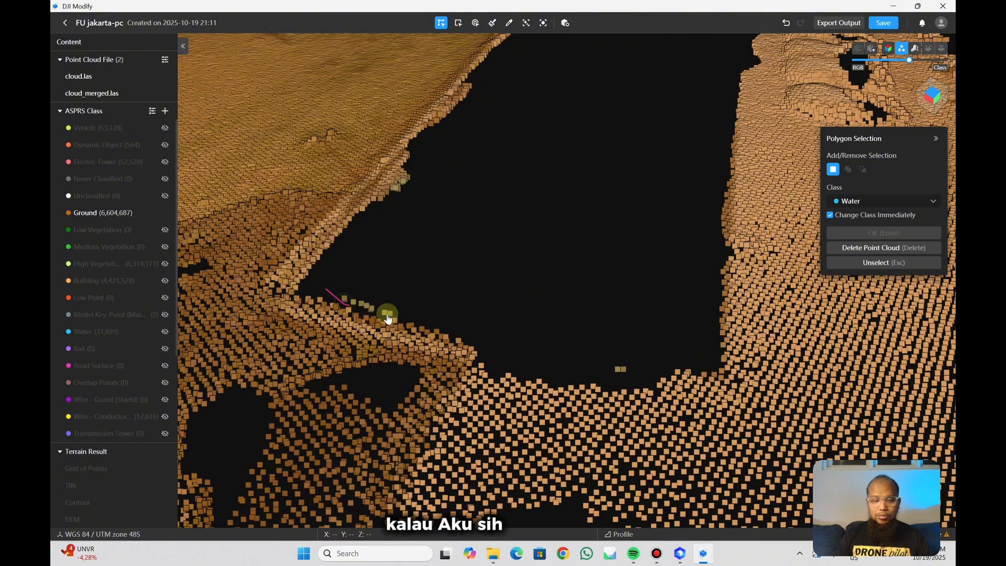
left_click(324, 287)
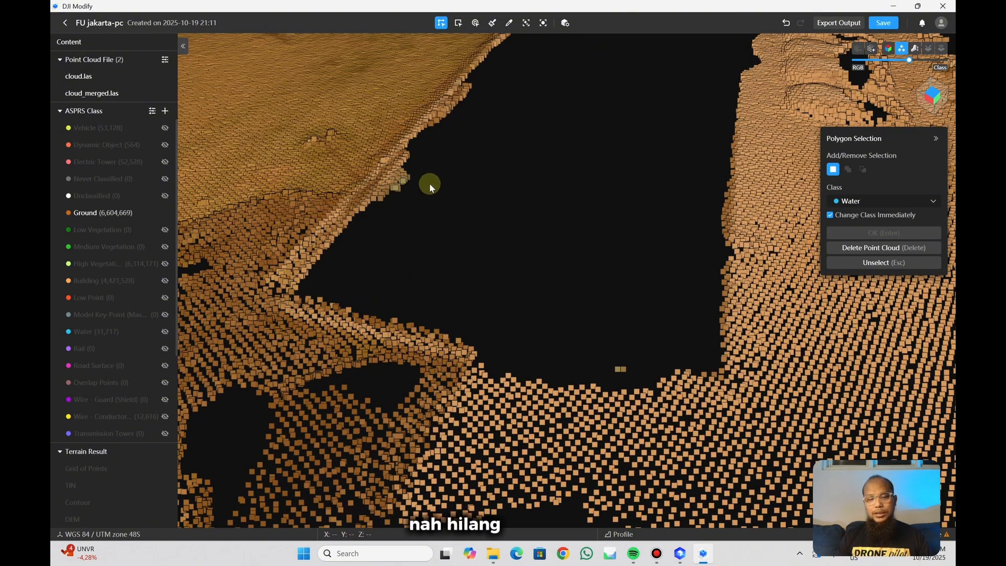
left_click(407, 168)
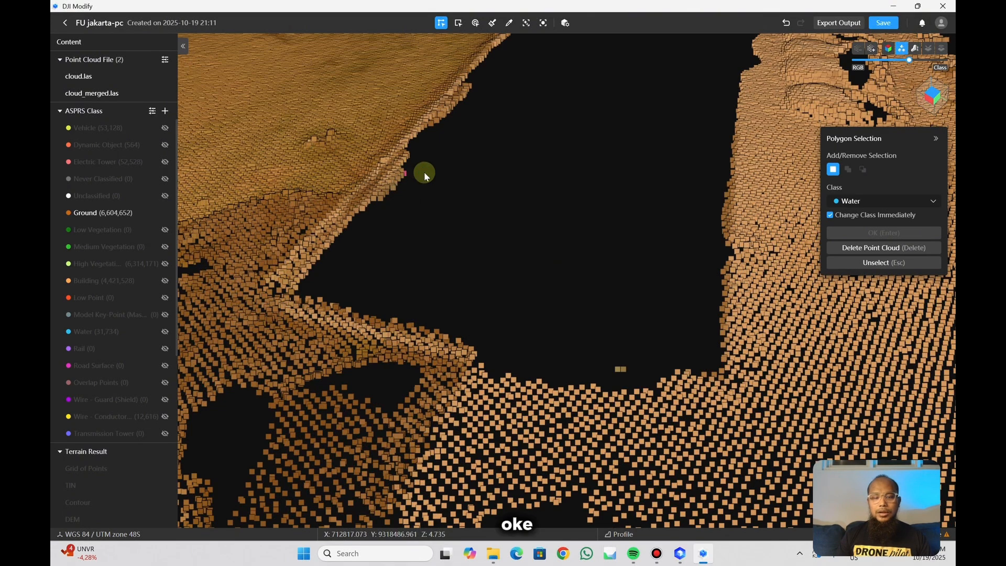
Set the polygon selection's target class to Unclassified for the chairs on the pool deck.
scroll(600, 182, "down", 5)
middle_click_drag(601, 181, 643, 152)
scroll(731, 131, "up", 3)
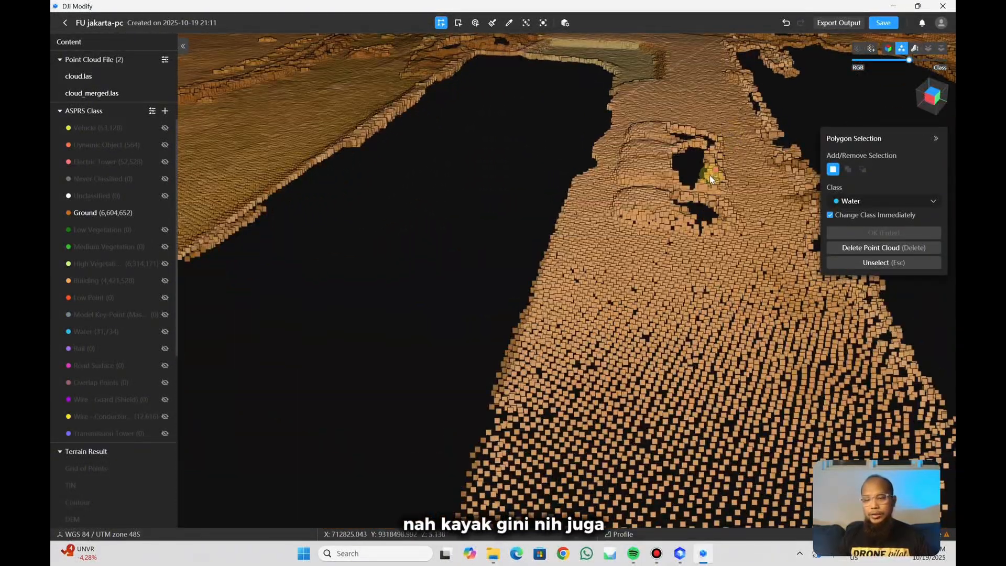
scroll(709, 176, "up", 2)
scroll(617, 177, "up", 2)
left_click(615, 174)
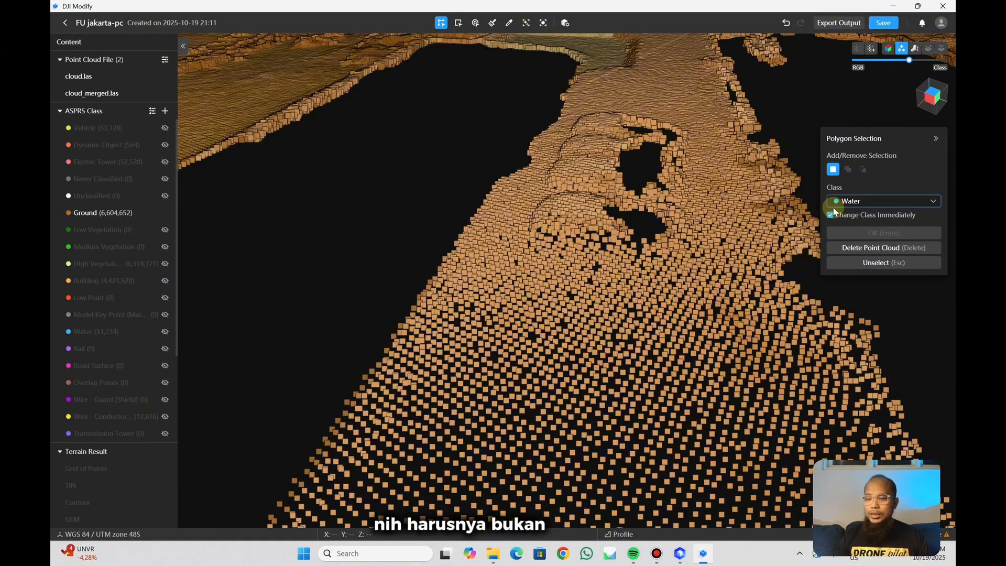
left_click(932, 202)
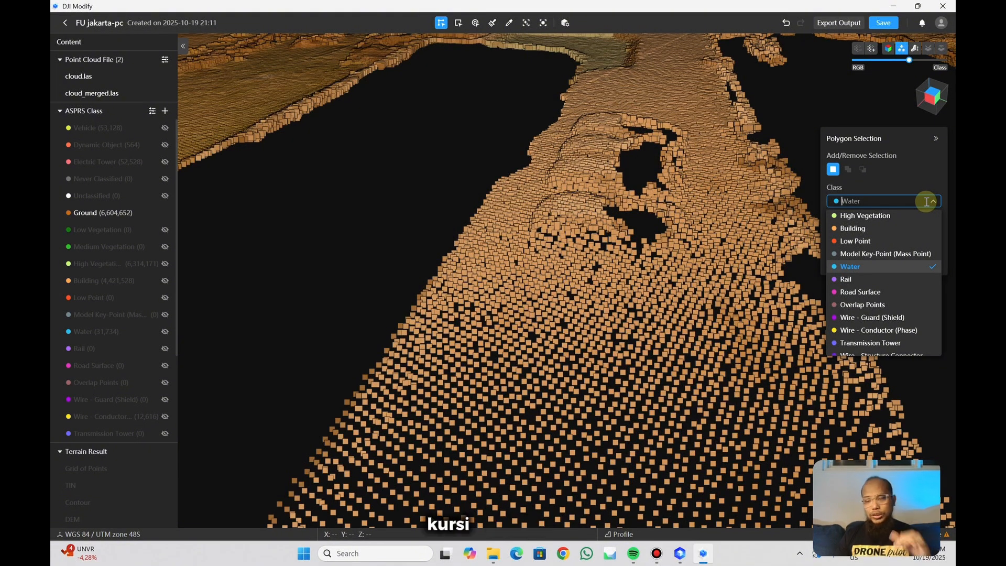
scroll(889, 260, "up", 3)
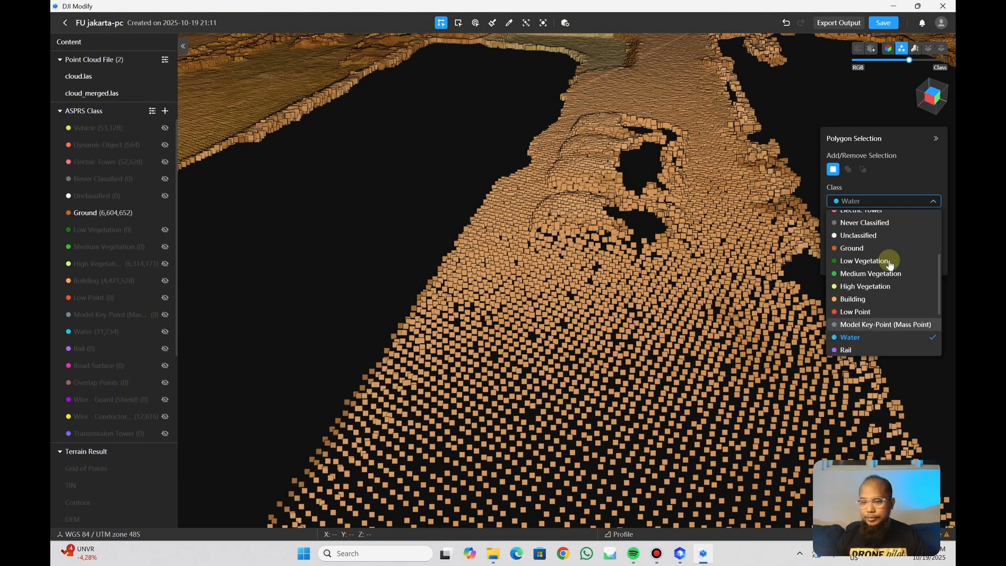
left_click(888, 272)
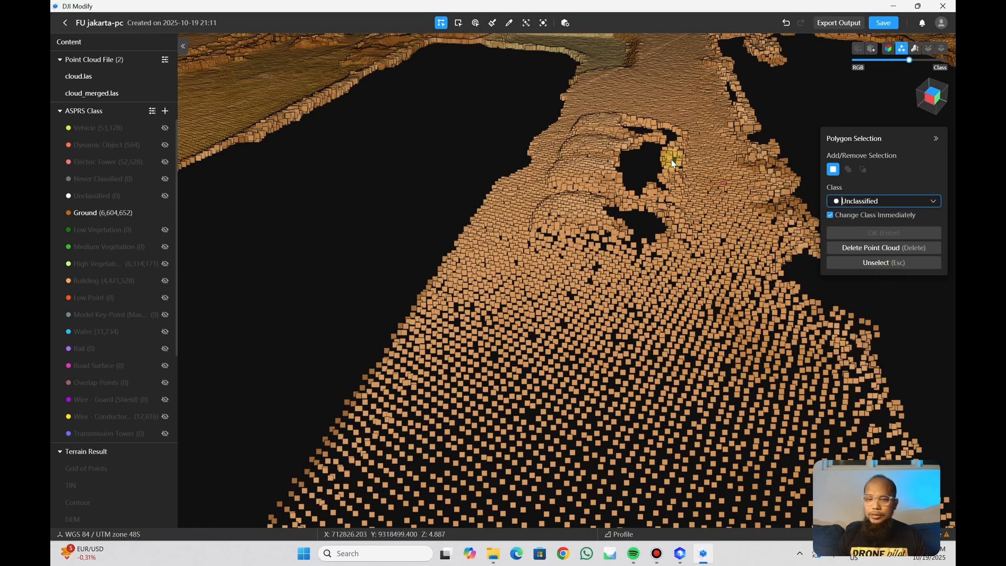
Outline the raised chair area on the pool deck with a polygon and reclassify its points as Unclassified.
mouse_move(633, 157)
left_mouse_down()
mouse_move(638, 228)
mouse_move(642, 165)
left_mouse_up()
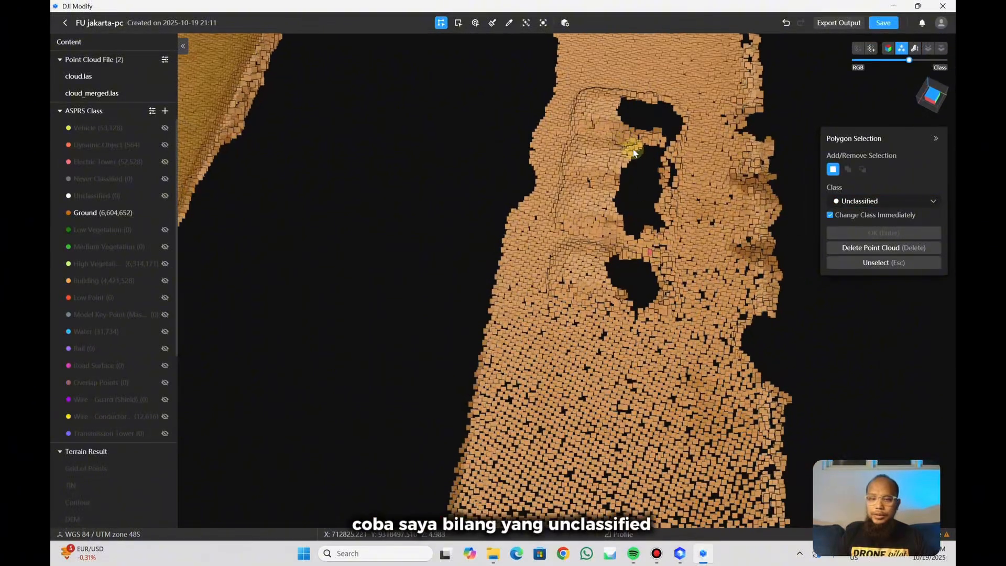
left_click(577, 93)
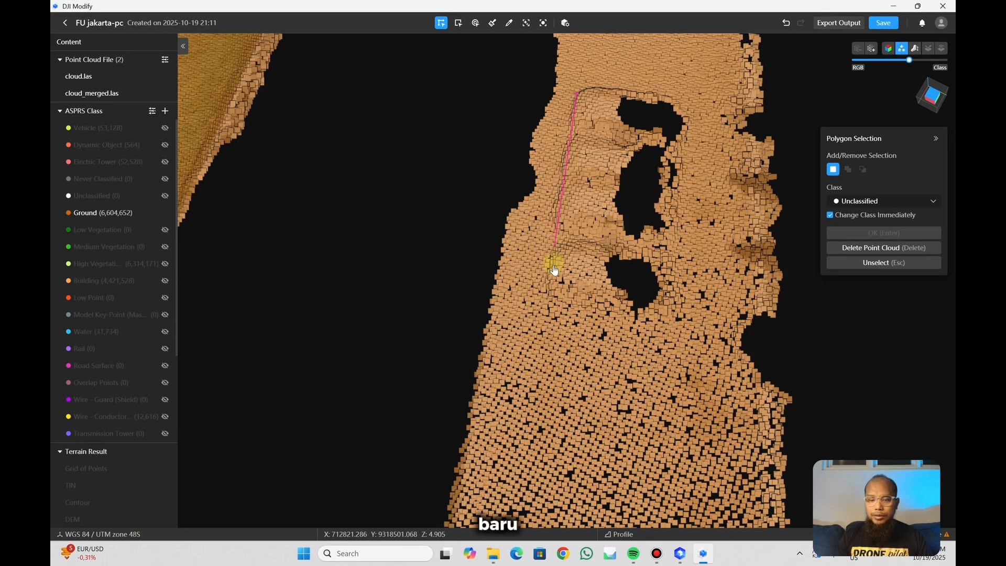
left_click(666, 309)
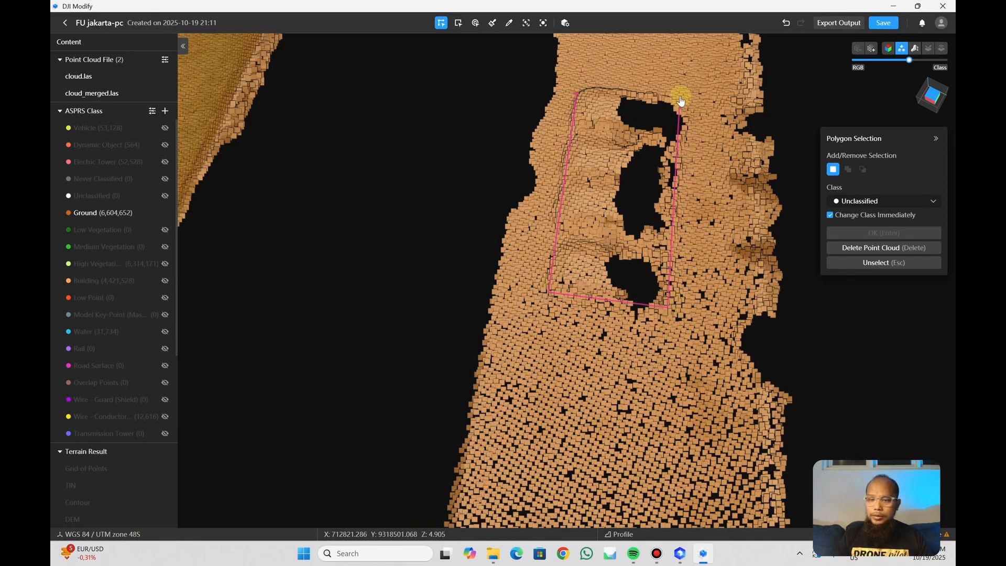
left_click(575, 90)
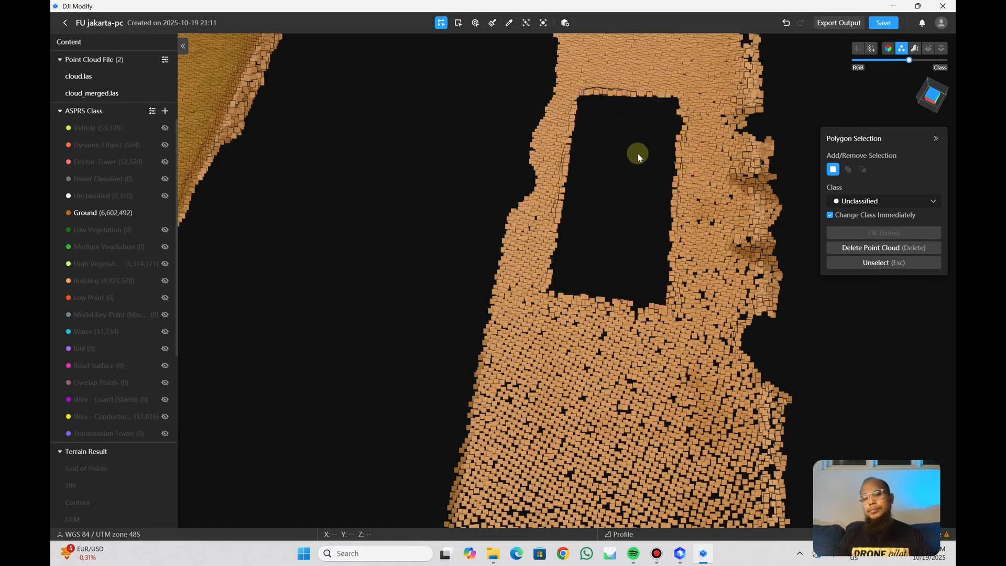
scroll(637, 152, "up", 3)
scroll(635, 154, "down", 2)
scroll(635, 154, "down", 6)
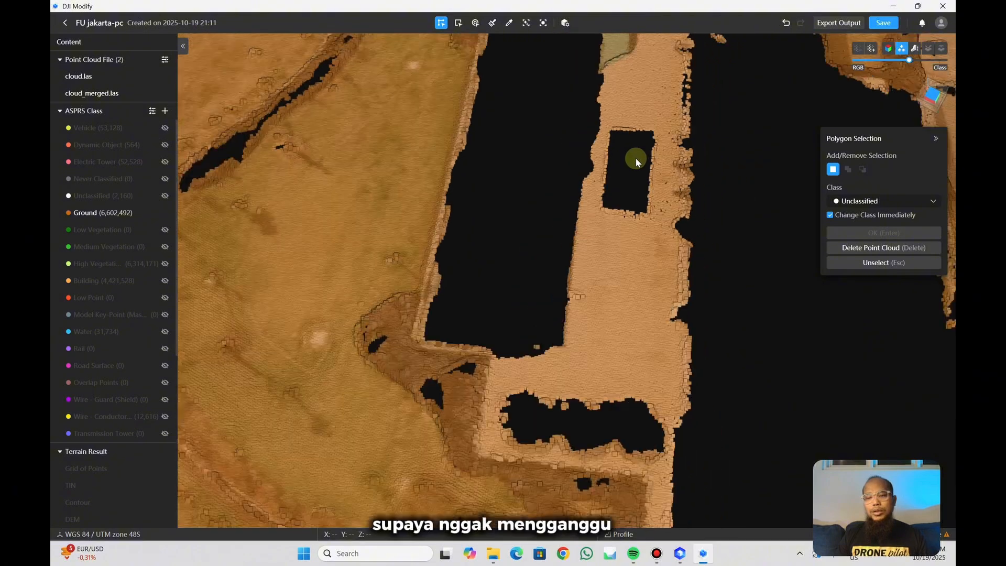
scroll(686, 71, "up", 5)
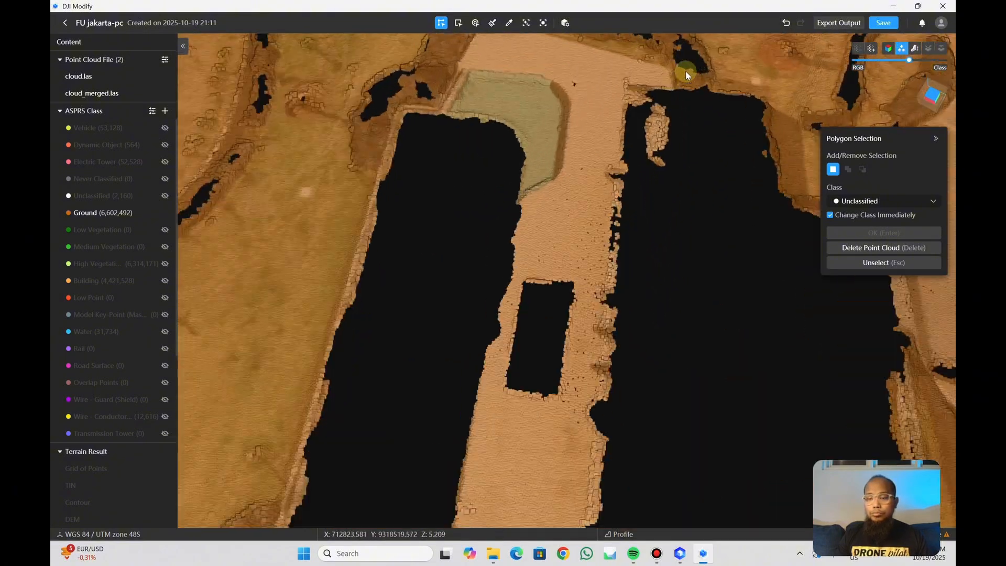
Outline the elongated point cluster at the edge of the building gap and the stray point near it, reclassifying both as Unclassified.
middle_click_drag(731, 171, 673, 230)
left_click(678, 79)
left_click(613, 131)
left_click(601, 224)
left_click(716, 122)
left_click(680, 82)
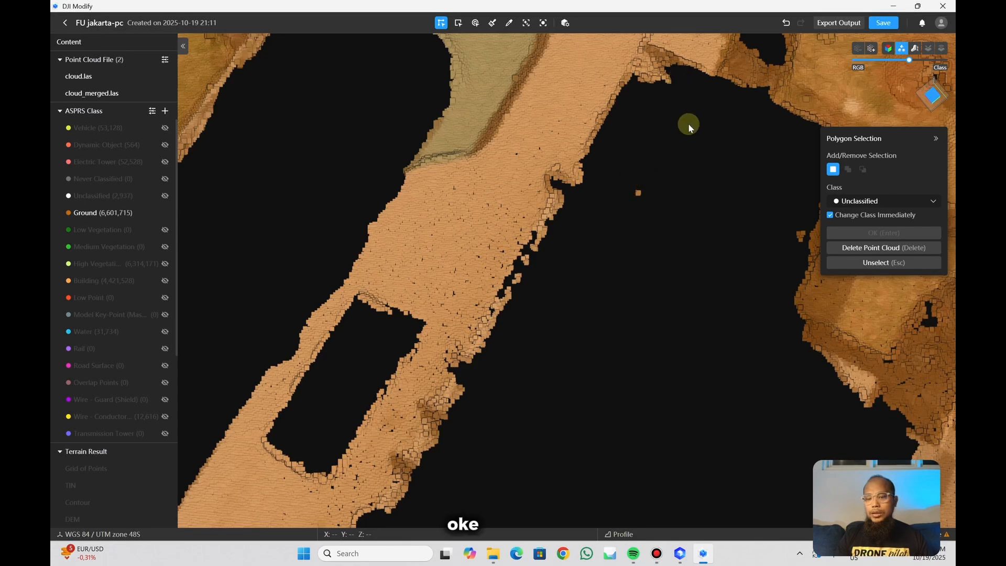
left_click(636, 159)
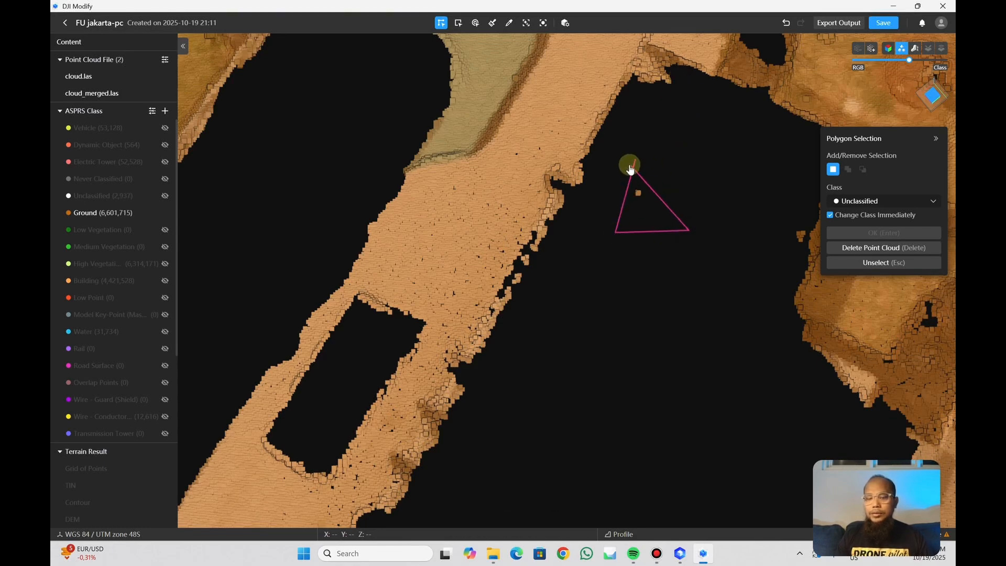
scroll(632, 170, "down", 8)
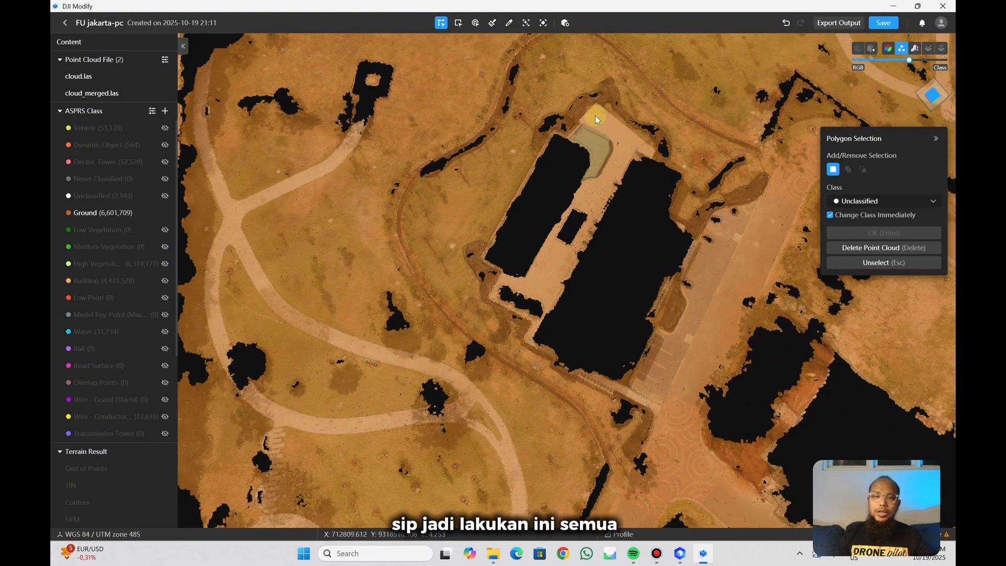
Try a rectangular selection inside the empty building footprint beside the pool deck.
left_click(459, 24)
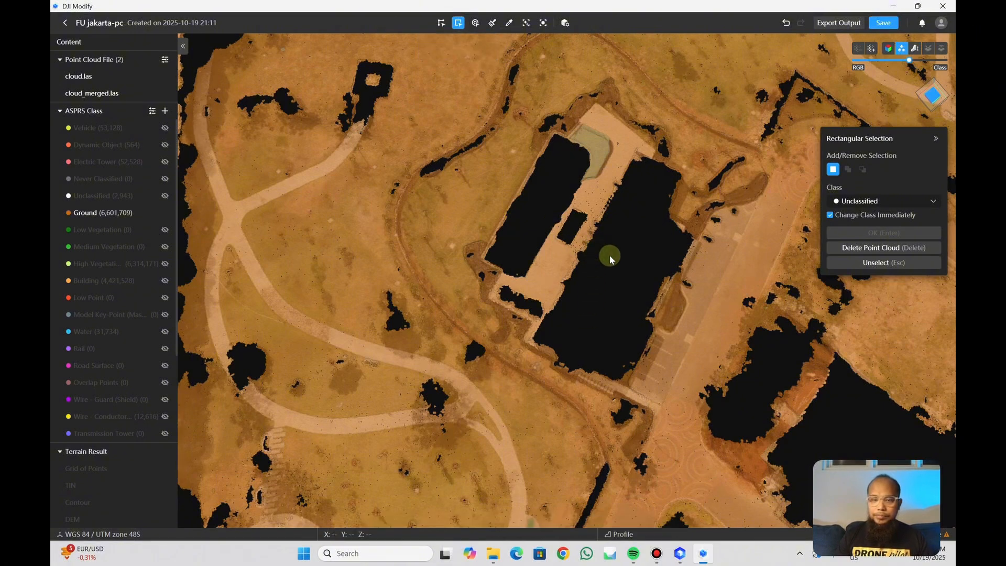
left_click_drag(624, 211, 650, 243)
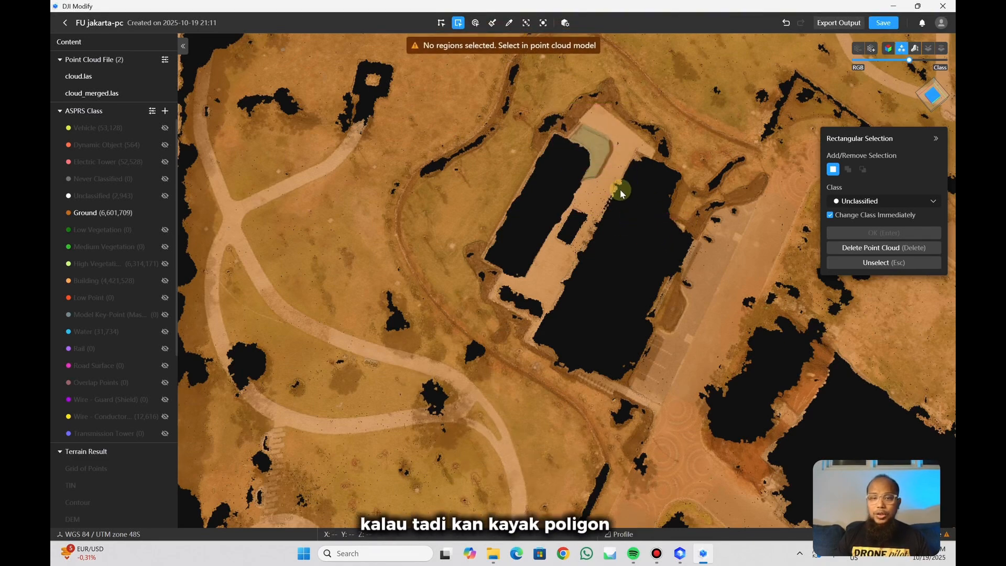
Reclassify the stray points at the main pool's near end as Unclassified, using single selection and a 20 px brush selection.
left_click(475, 26)
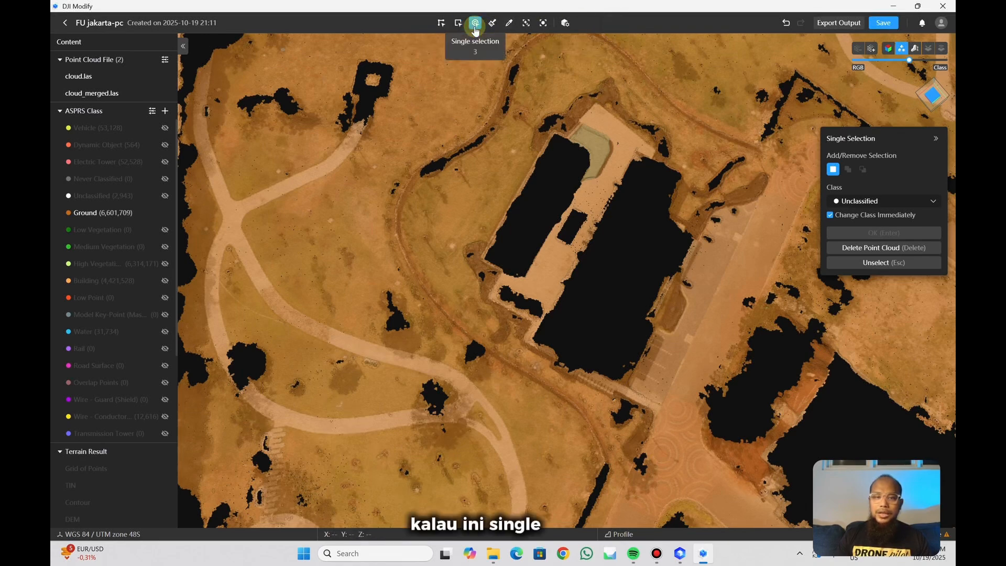
scroll(561, 164, "up", 8)
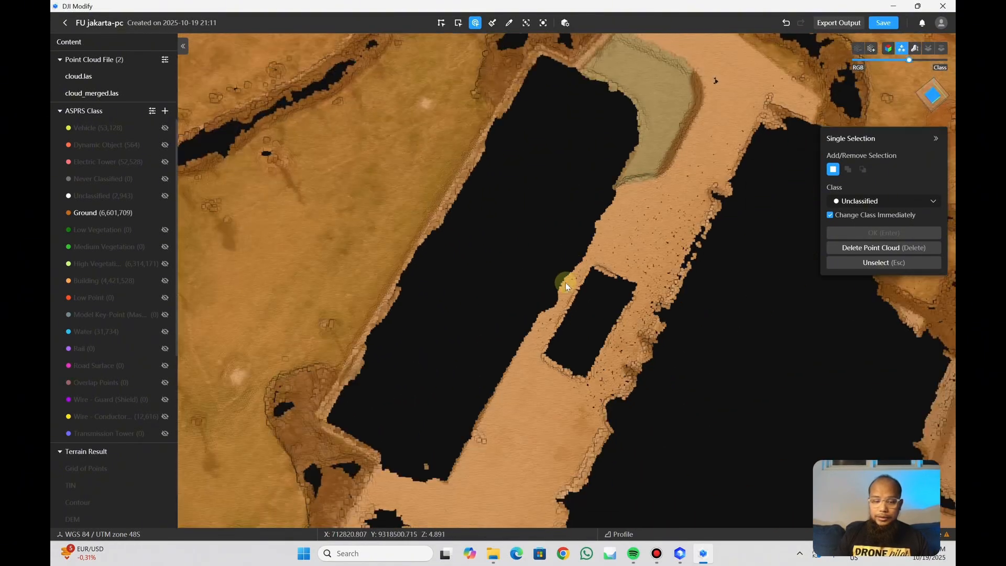
left_click(426, 467)
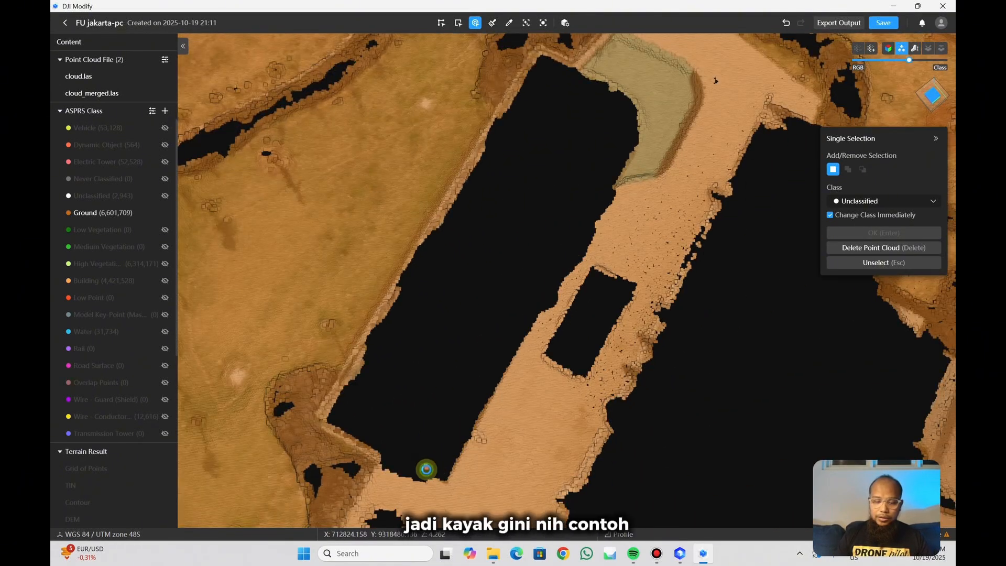
left_click(492, 24)
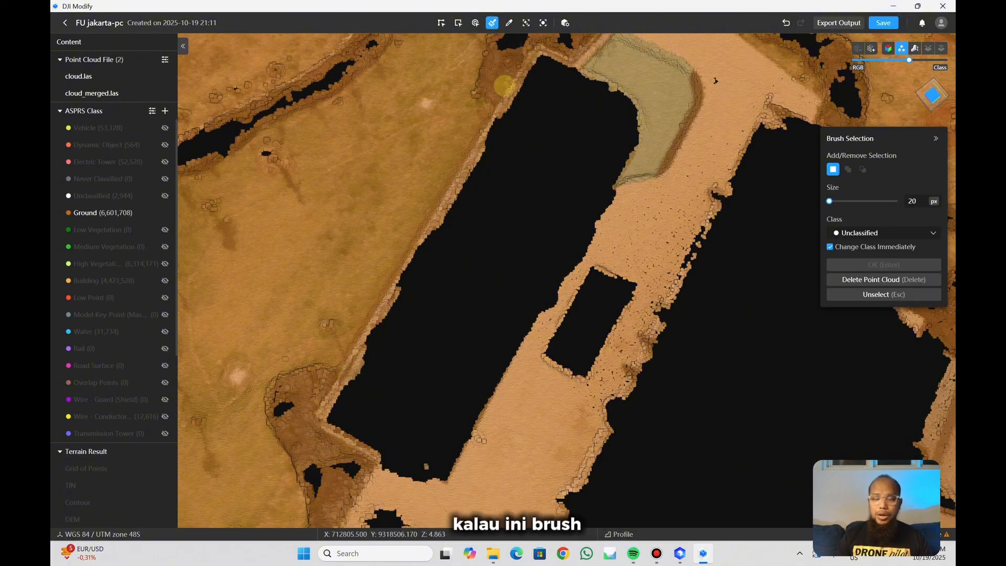
left_click_drag(438, 414, 425, 466)
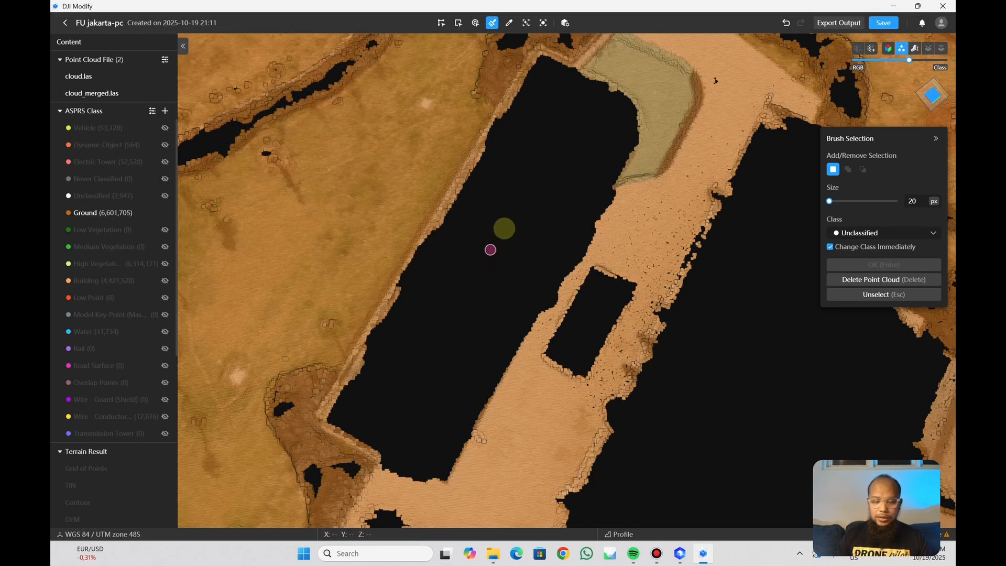
Reclassify the greenish patch at the main pool's far end as Unclassified with color selection, sampling its remaining shades too.
left_click(510, 24)
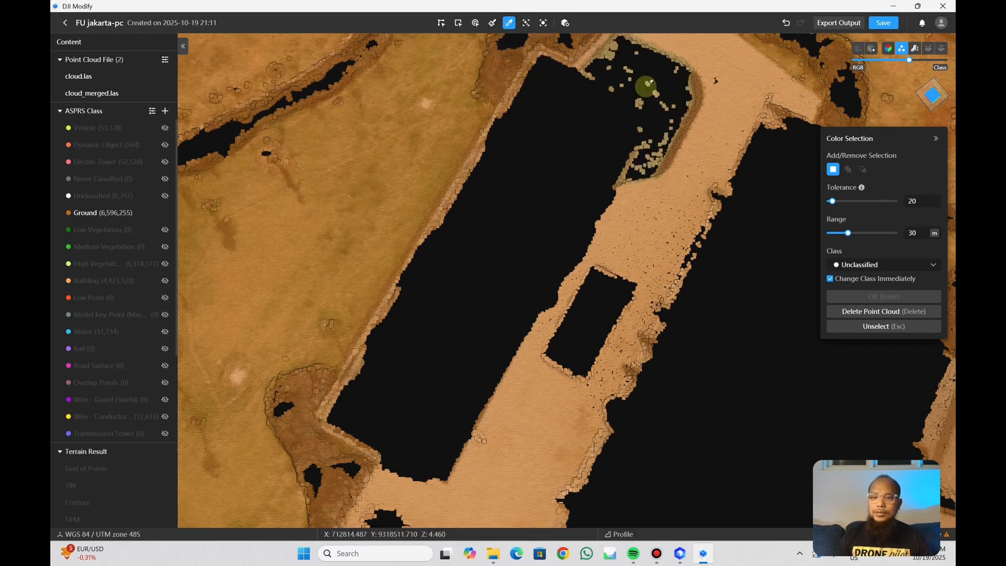
left_click(628, 72)
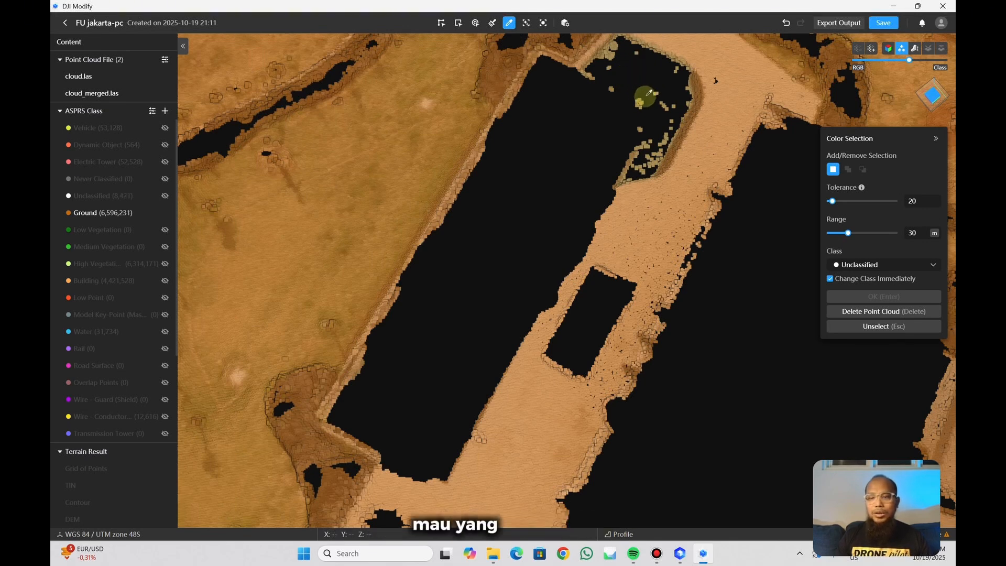
left_click(639, 104)
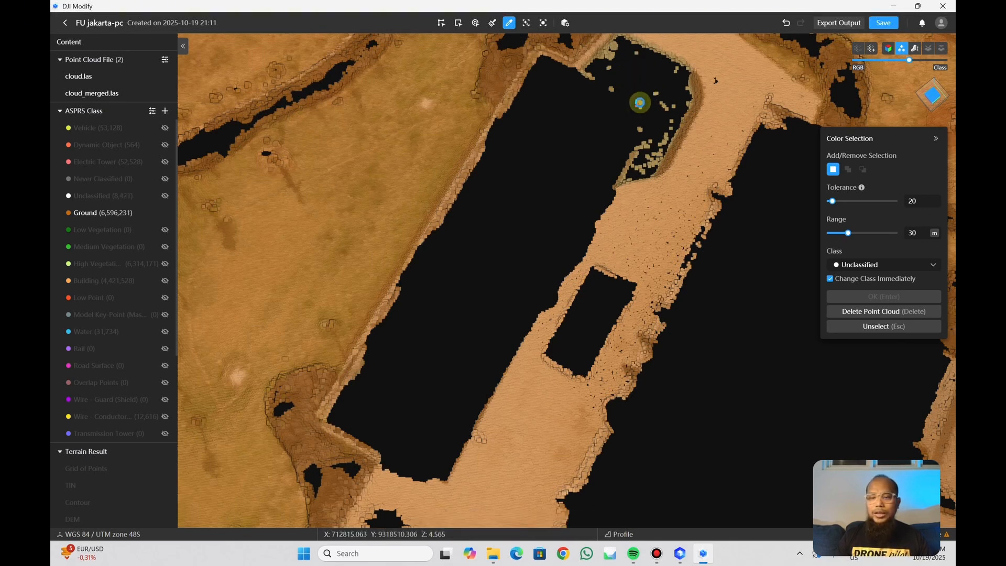
left_click(613, 88)
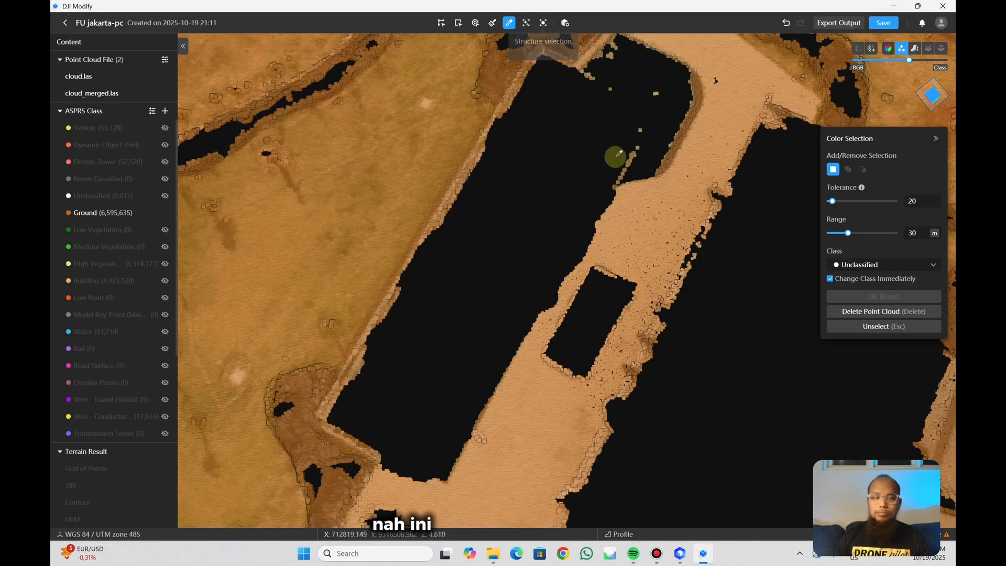
Set up the terrain result with DEM output enabled at a resolution of 0.5 m/px.
scroll(587, 207, "down", 3)
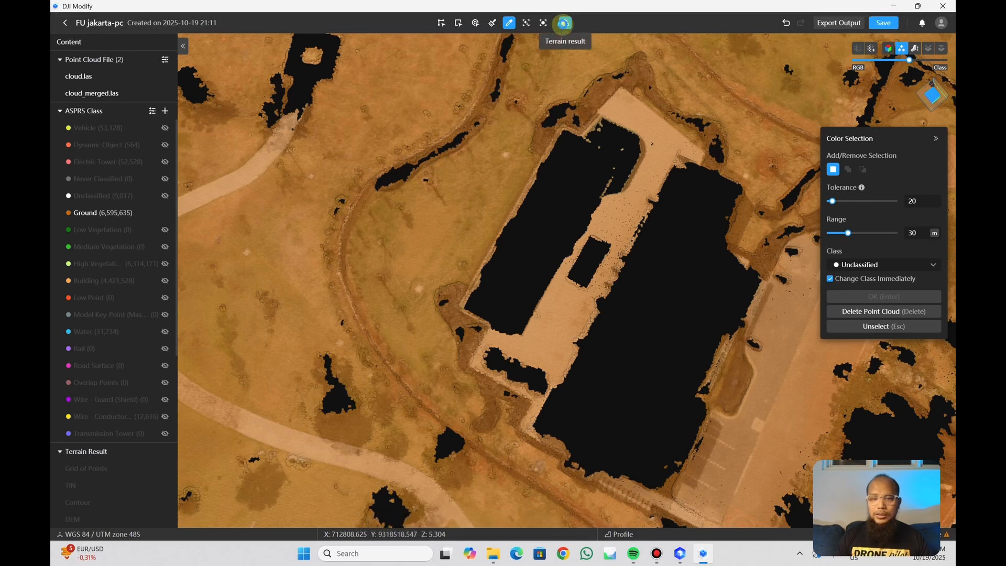
left_click(560, 27)
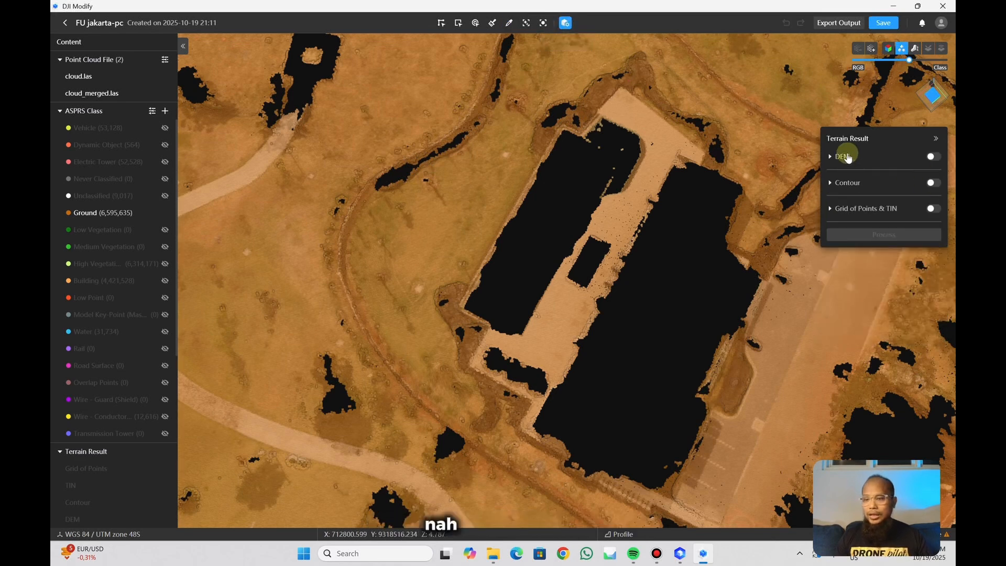
left_click(937, 159)
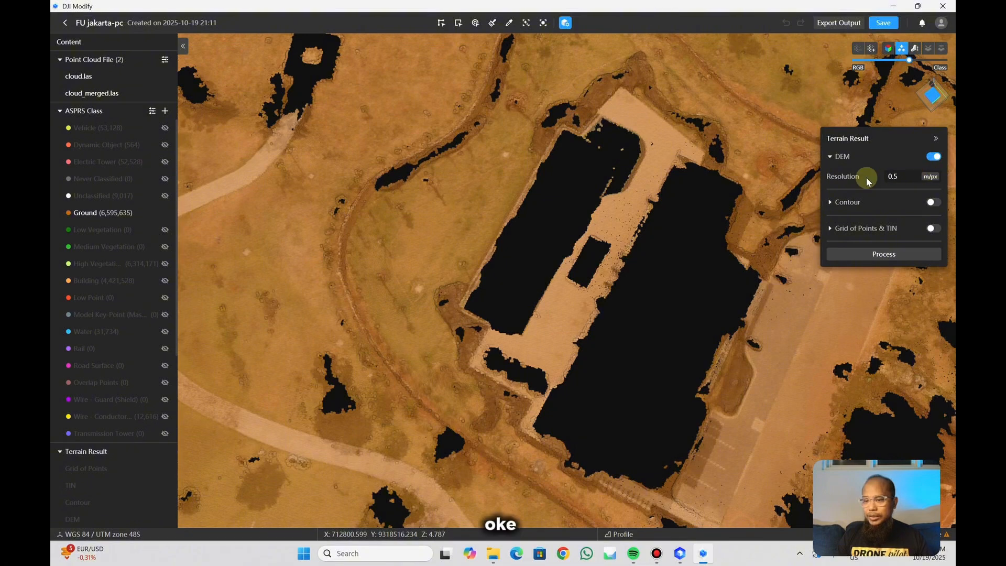
left_click(900, 177)
left_click_drag(900, 178, 878, 178)
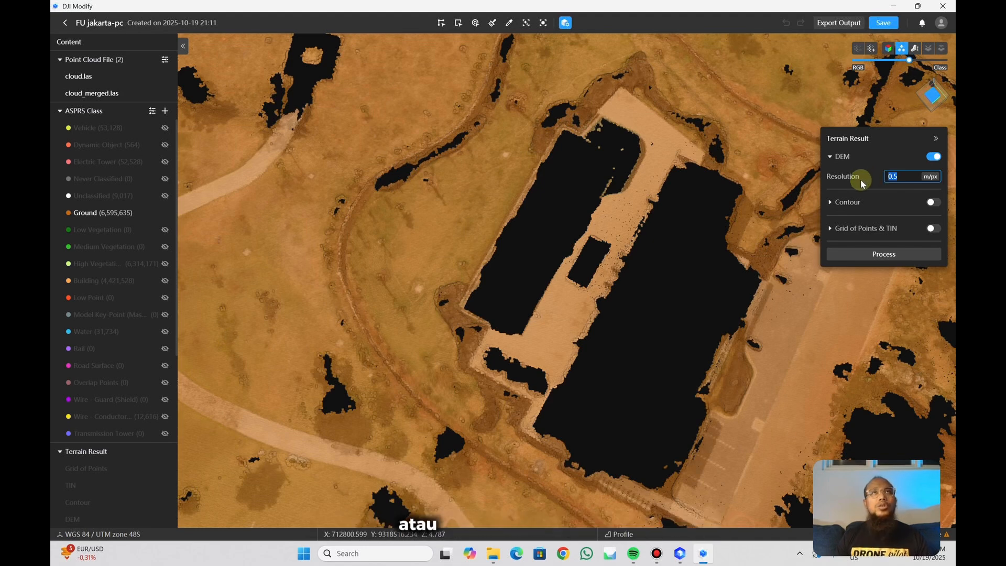
Enable contour output with a 1 m interval and 0 m datum, discarding invalid contour lines with a 25 m contour minimum.
left_click(860, 204)
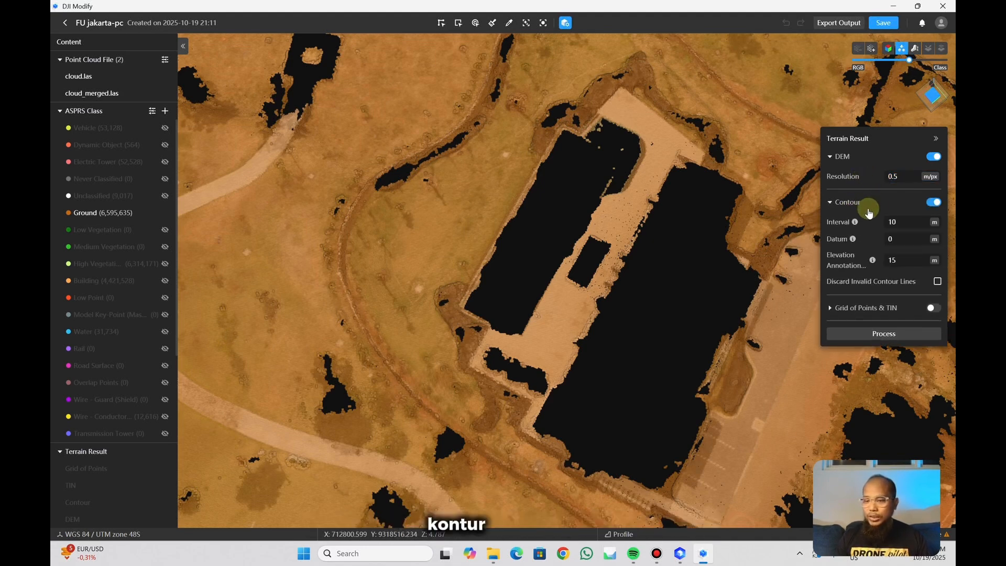
double_click(914, 221)
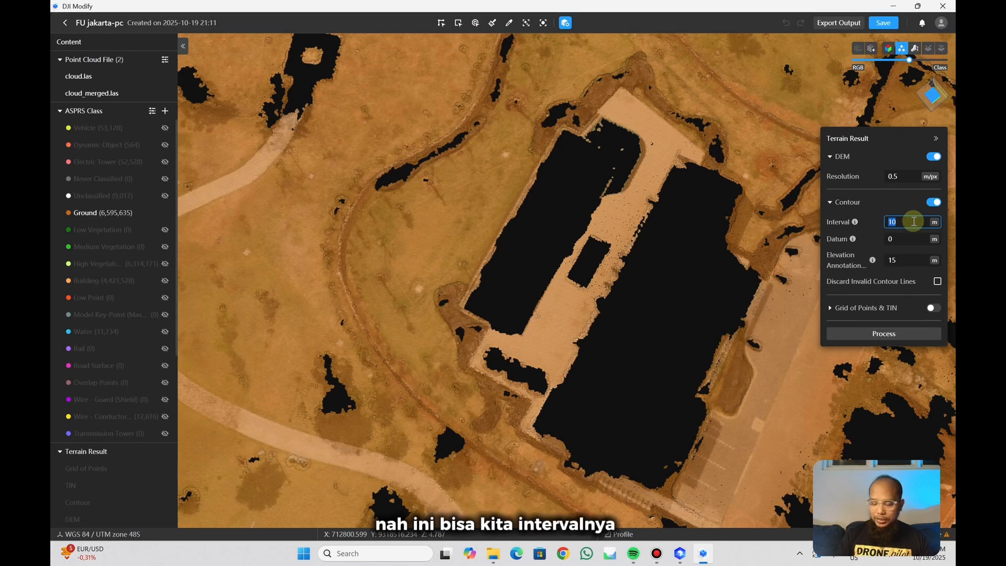
type("1")
left_click(912, 244)
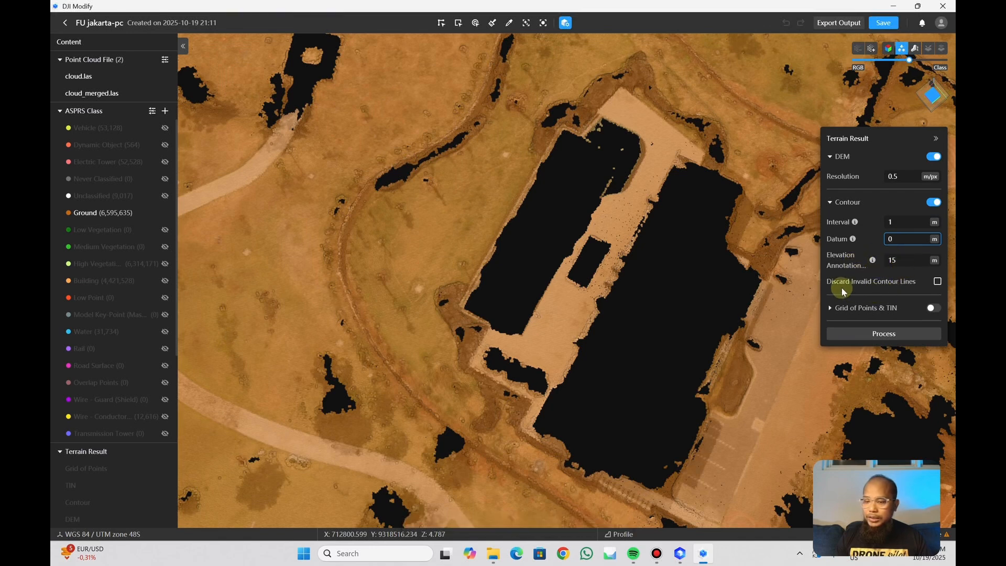
left_click(937, 281)
left_click_drag(909, 303, 882, 304)
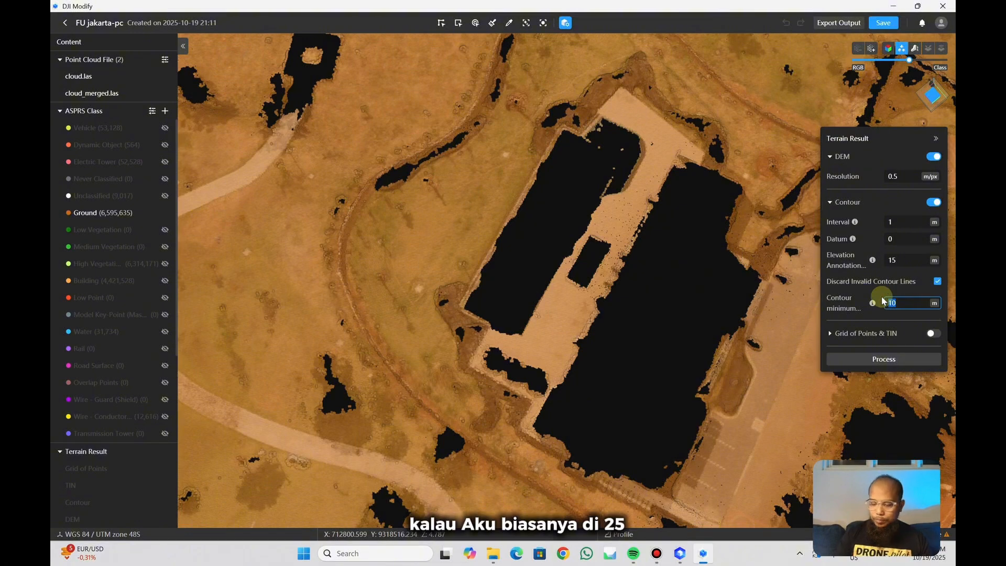
type("25")
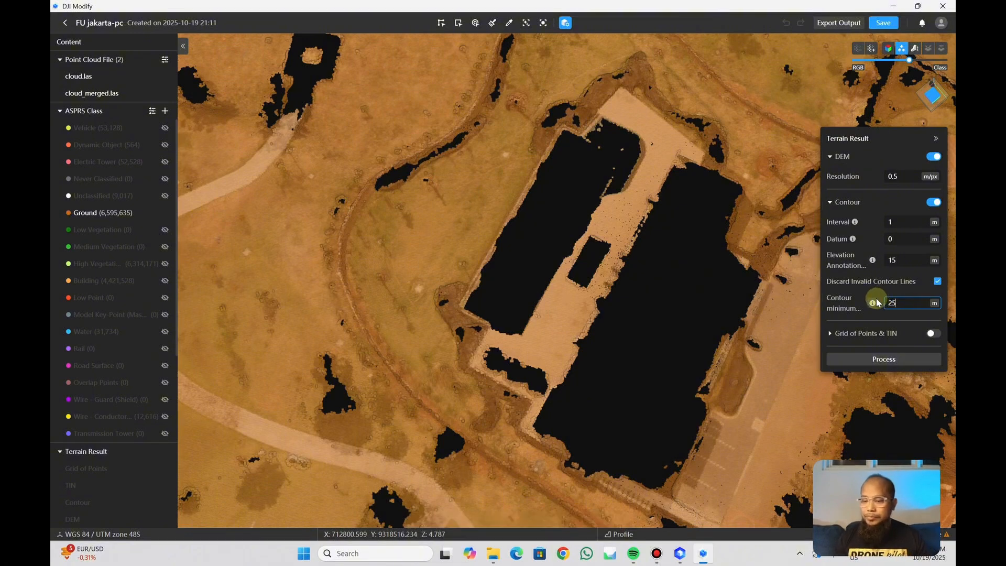
mouse_move(873, 303)
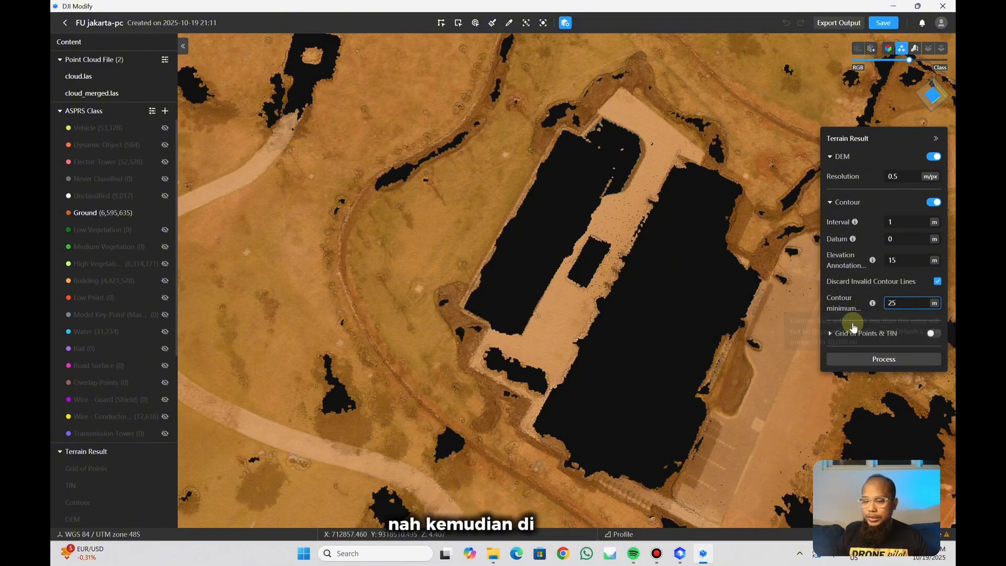
Enable Grid of Points & TIN in Standard mode with a 2.5 m sample distance and process the terrain results.
left_click(856, 338)
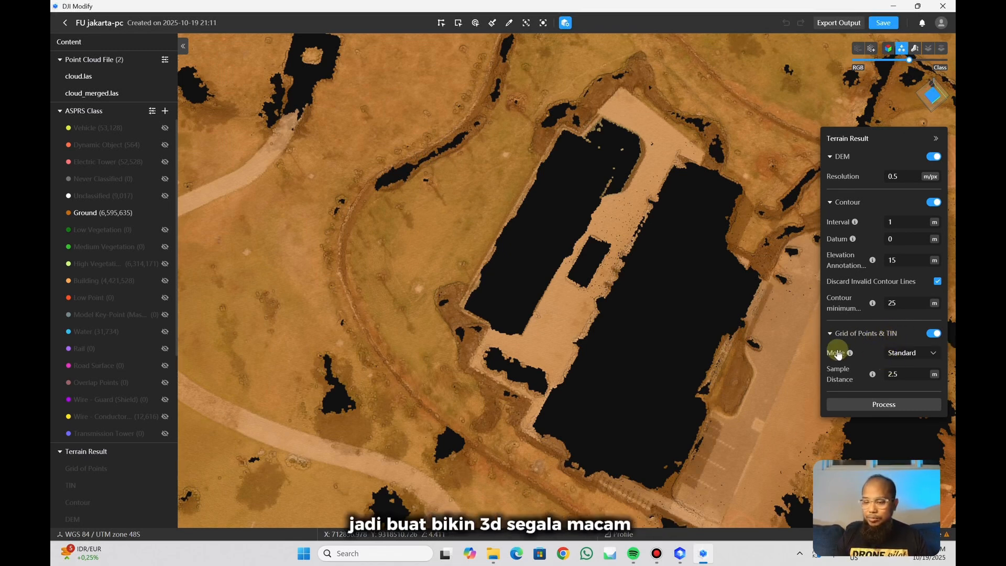
left_click(894, 406)
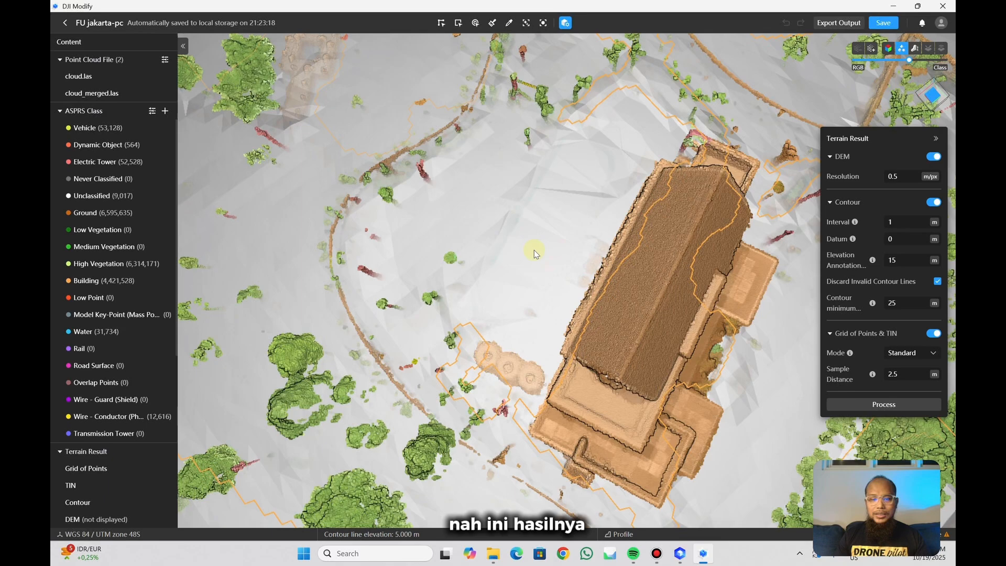
Hide all ASPRS point classes and the TIN surface in the generated terrain view.
left_click_drag(535, 253, 347, 239)
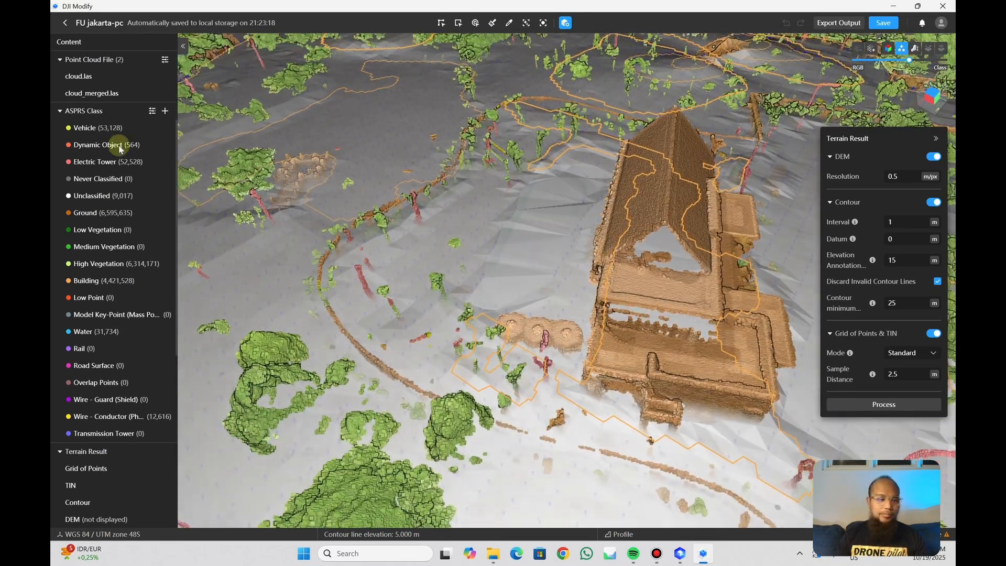
left_click(139, 111)
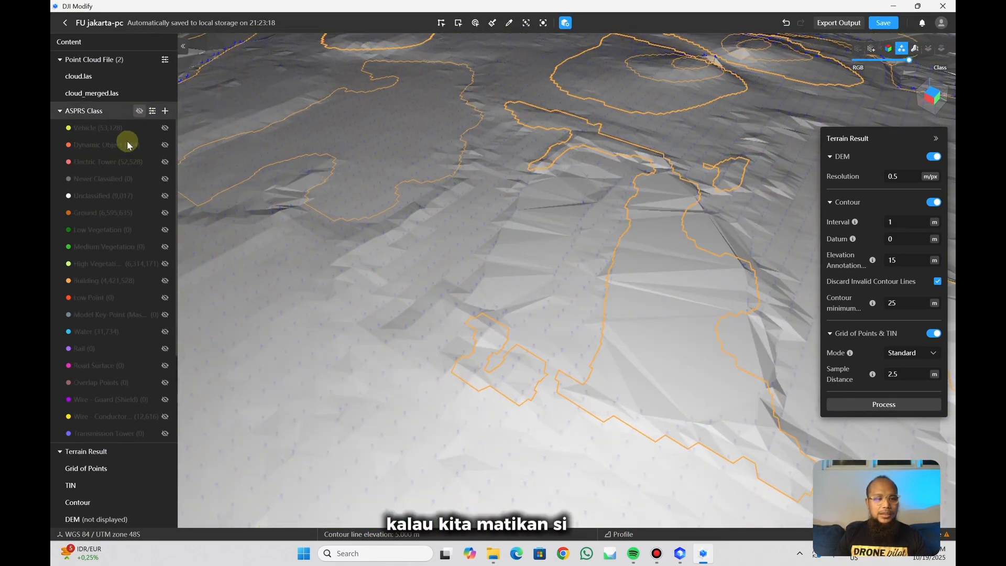
scroll(131, 293, "down", 3)
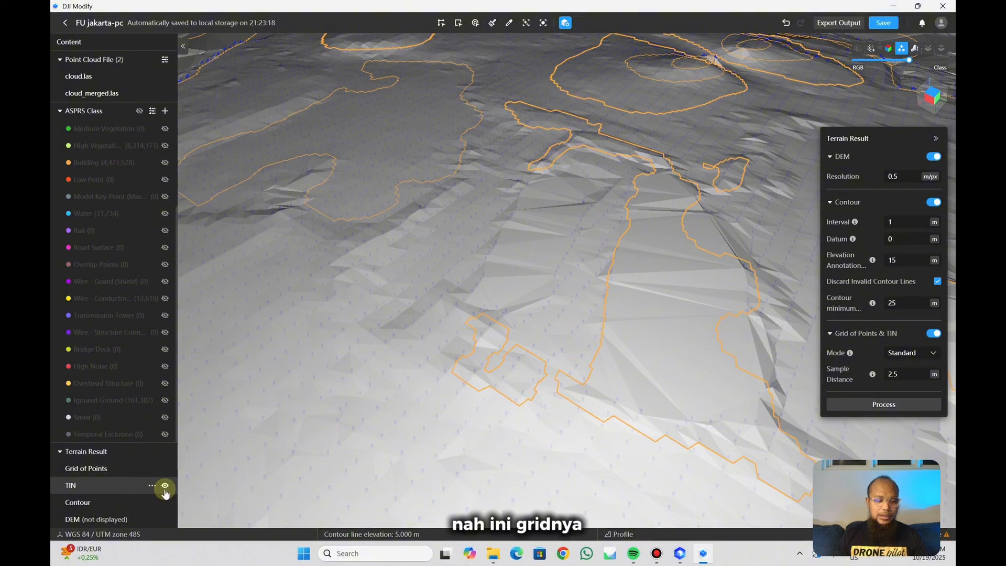
left_click(165, 486)
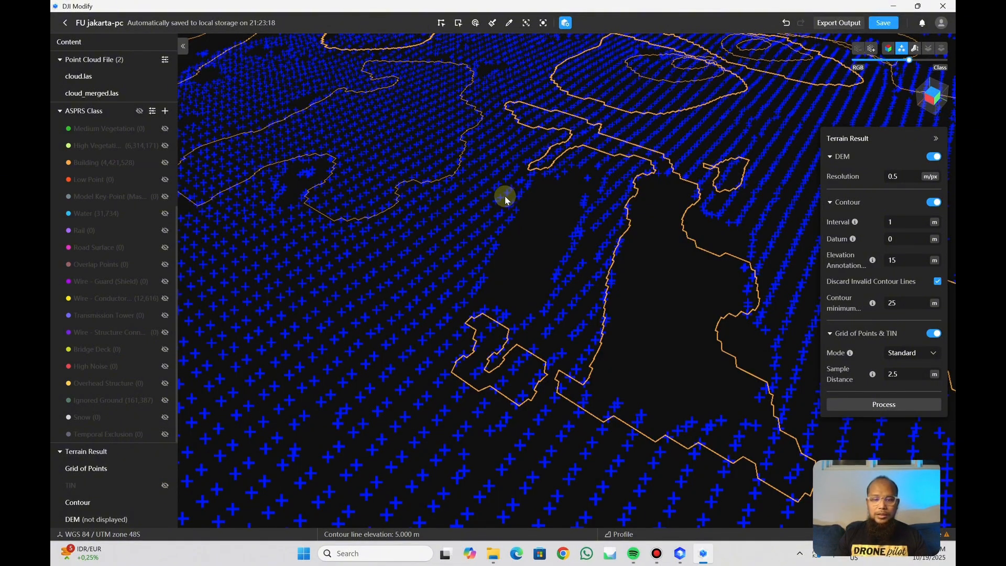
Examine the shape of the contour lines and the grid point coverage around the pool, the building footprint and the surrounding terrain.
scroll(544, 253, "up", 5)
mouse_move(592, 256)
left_mouse_down()
mouse_move(644, 204)
mouse_move(676, 112)
mouse_move(646, 92)
mouse_move(590, 176)
mouse_move(584, 251)
left_mouse_up()
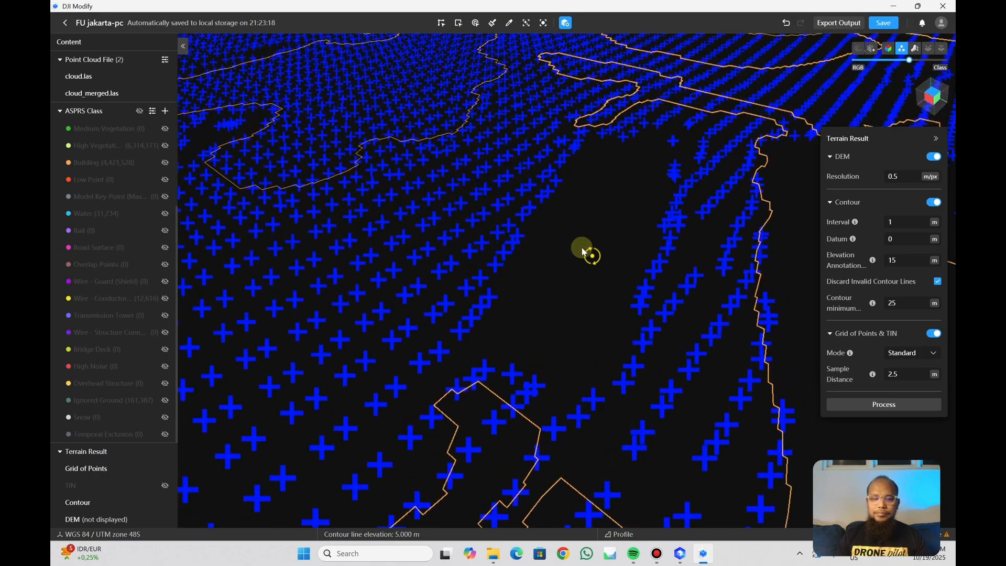
scroll(628, 163, "down", 6)
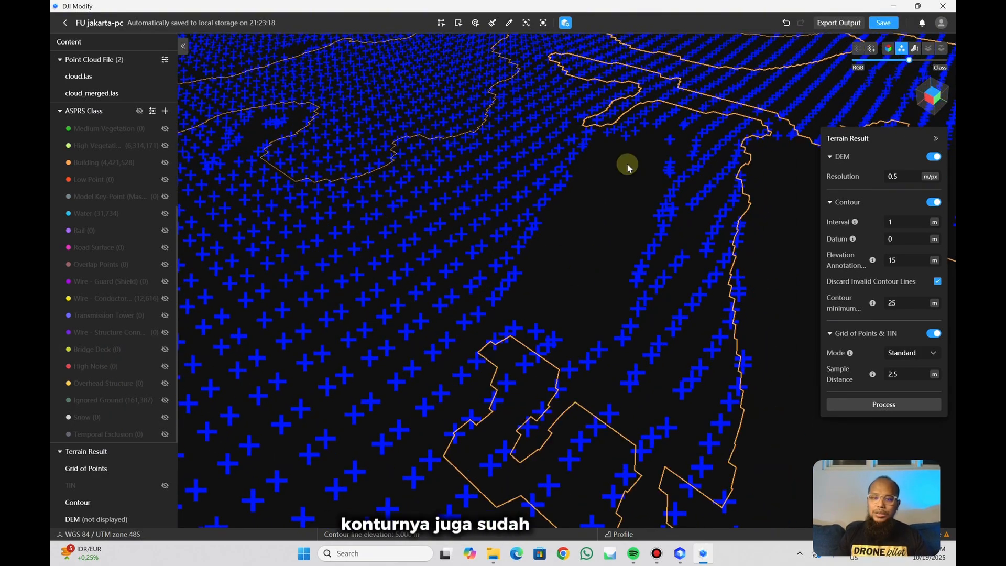
scroll(628, 163, "down", 2)
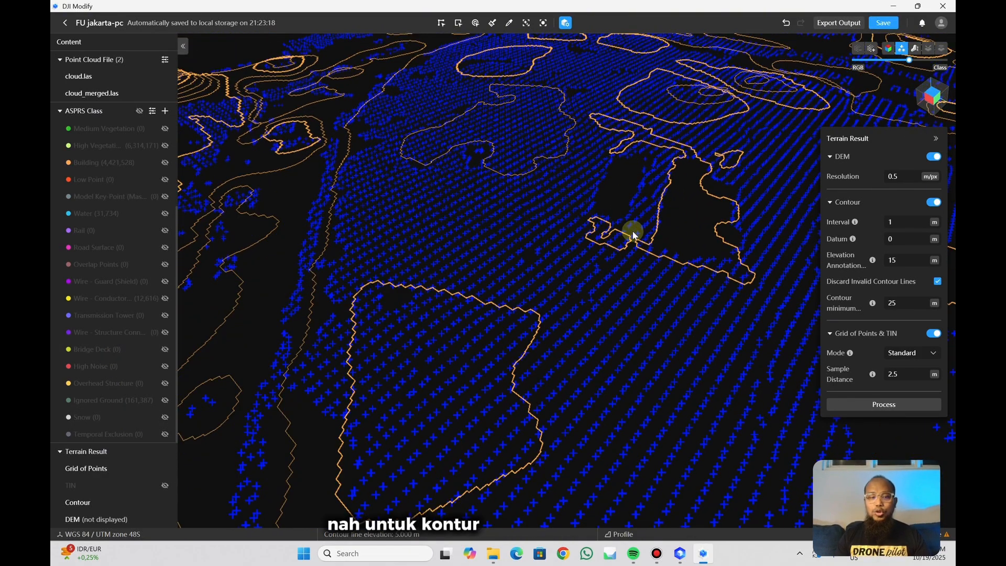
scroll(325, 155, "up", 5)
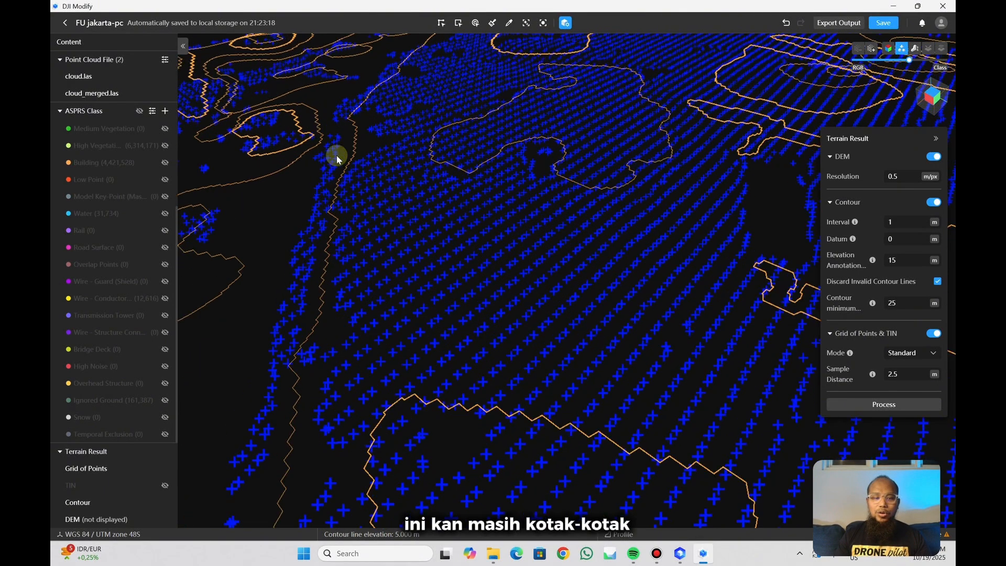
scroll(351, 156, "up", 2)
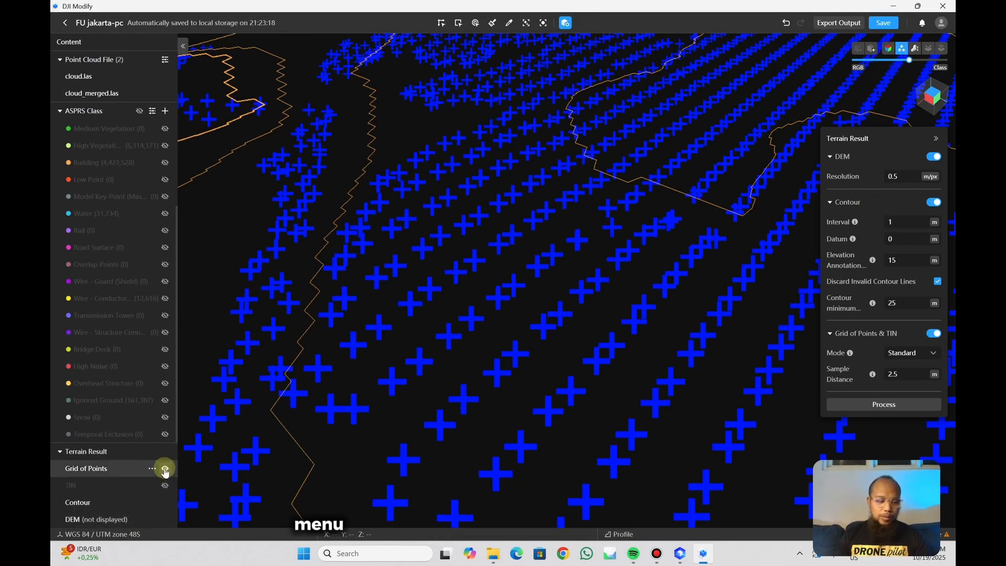
Hide all terrain results and show all ASPRS point classes again.
left_click(165, 452)
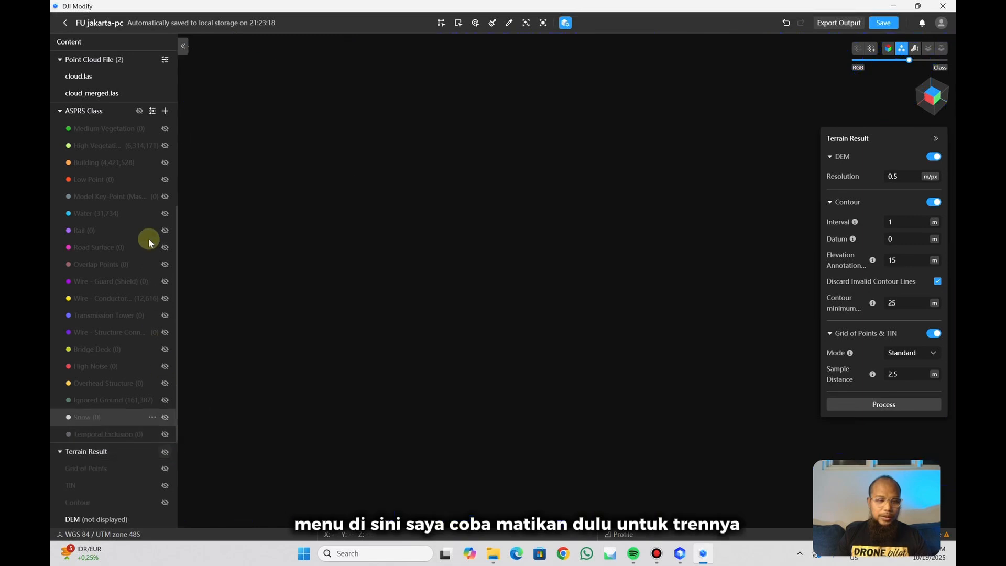
left_click(140, 110)
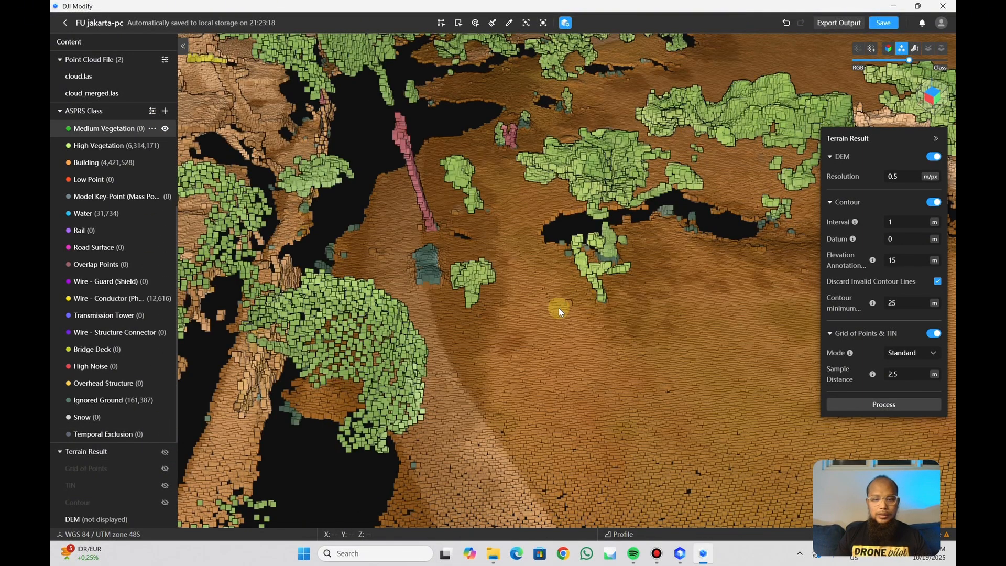
Compare the RGB and class colouring of the point cloud across the row houses, park trees and pool.
left_click(890, 51)
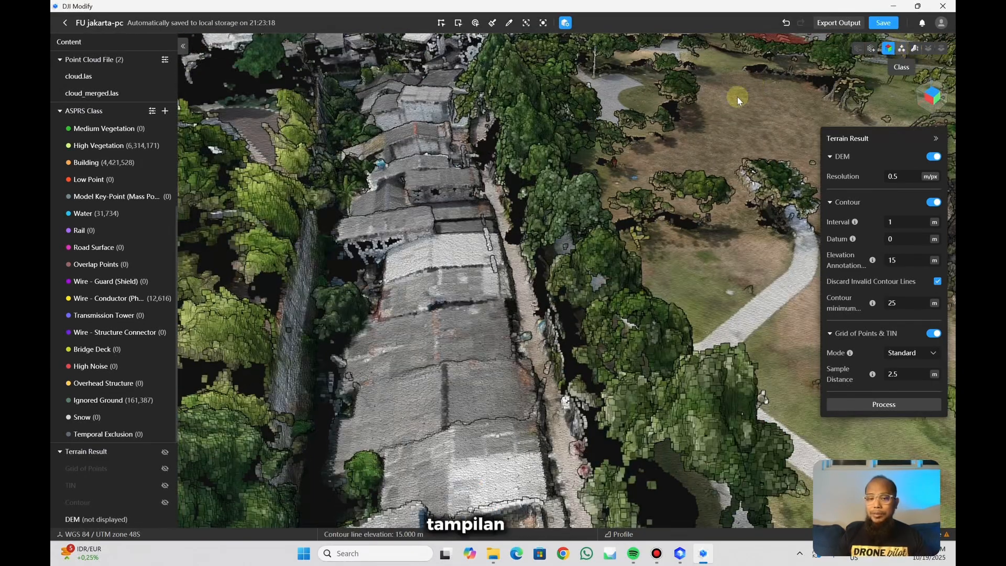
left_click(902, 50)
scroll(594, 284, "down", 3)
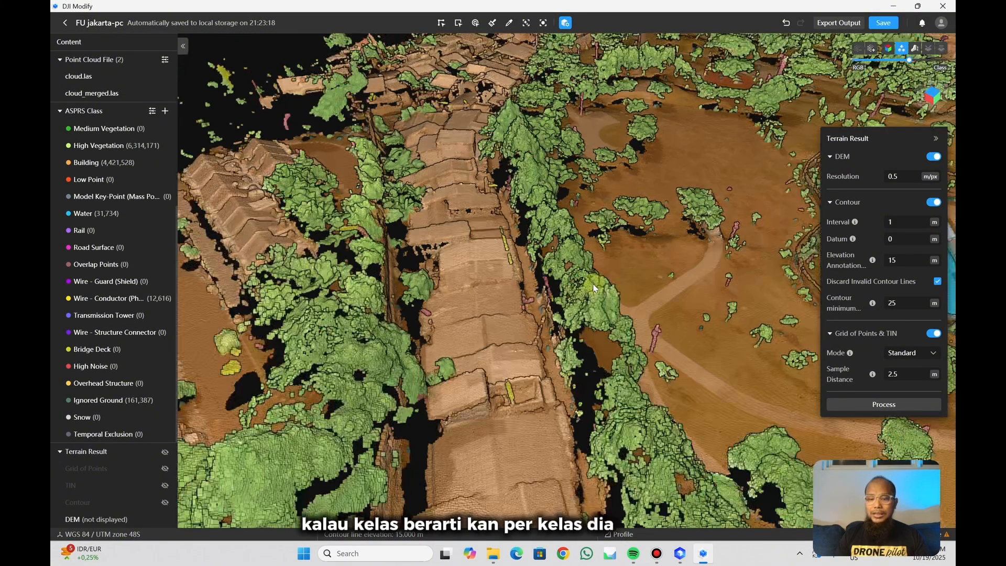
scroll(555, 281, "up", 1)
scroll(574, 278, "down", 5)
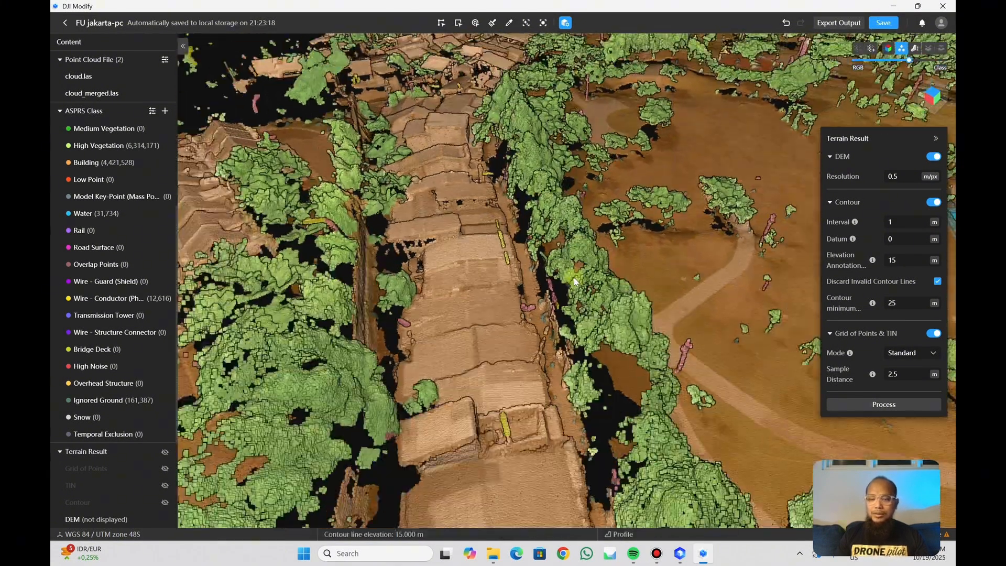
scroll(767, 264, "up", 5)
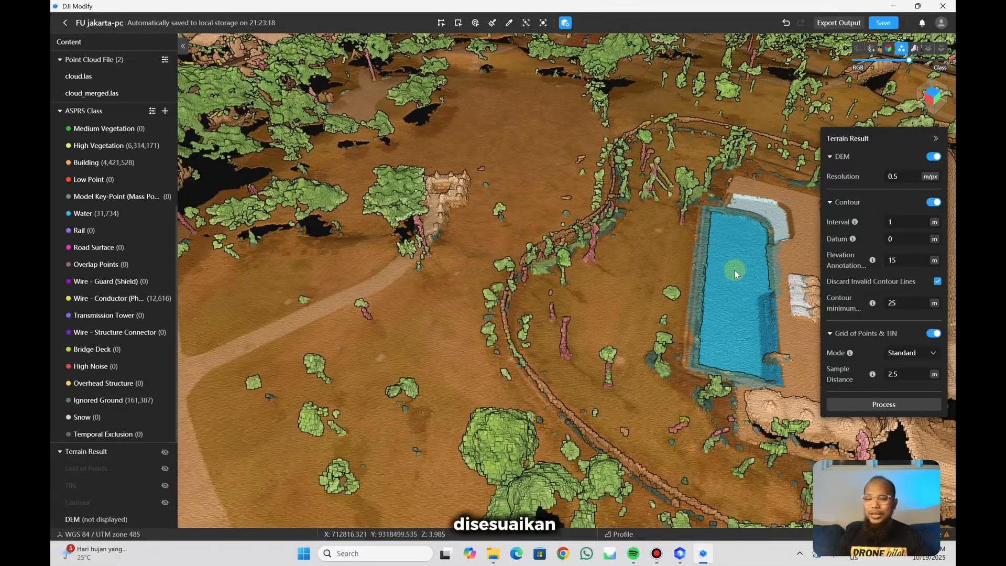
scroll(749, 246, "up", 4)
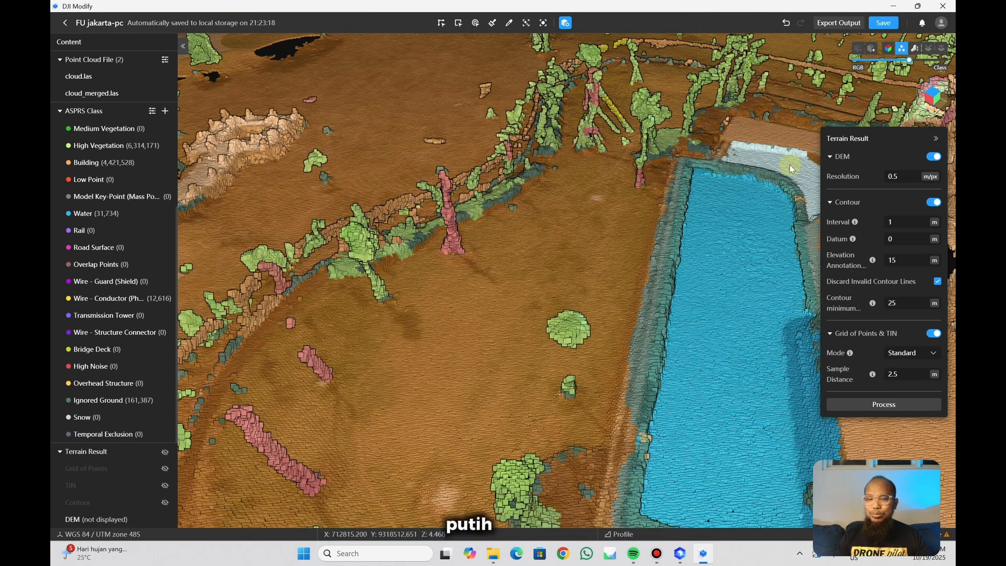
Colour the point cloud by elevation and examine the heights over the whole site and around the pool fence.
left_click(914, 52)
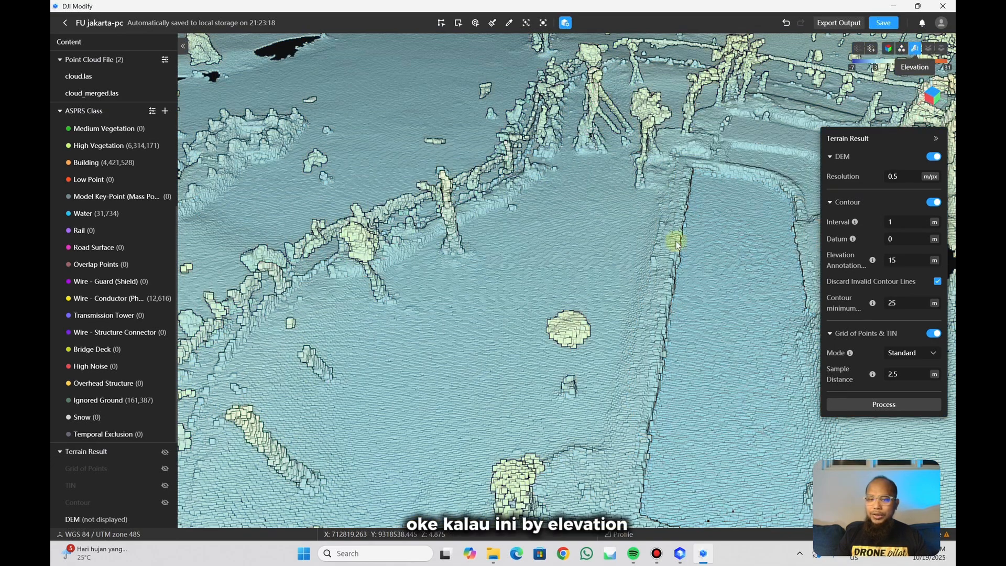
scroll(596, 325, "down", 5)
scroll(596, 325, "down", 3)
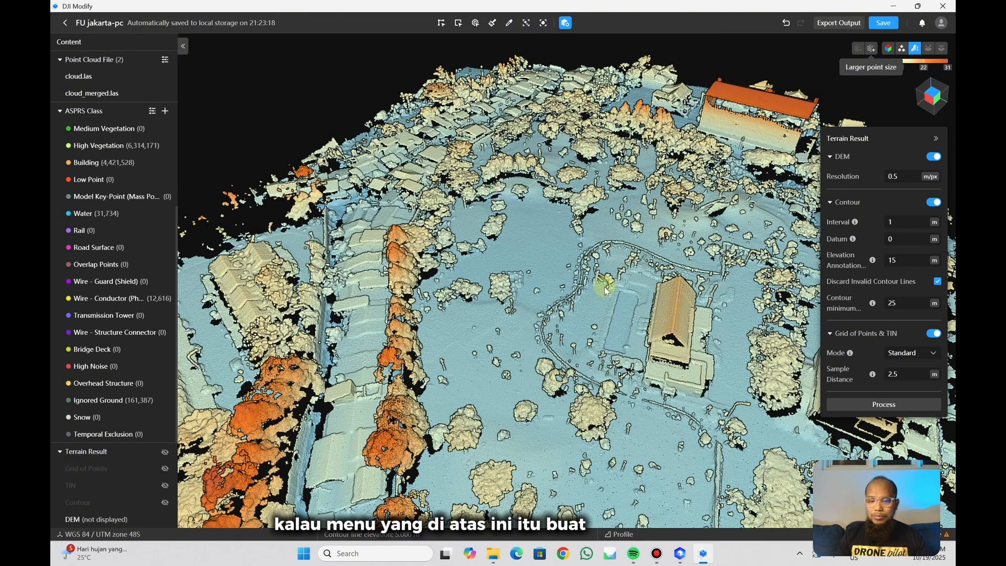
scroll(605, 287, "up", 5)
scroll(605, 287, "up", 8)
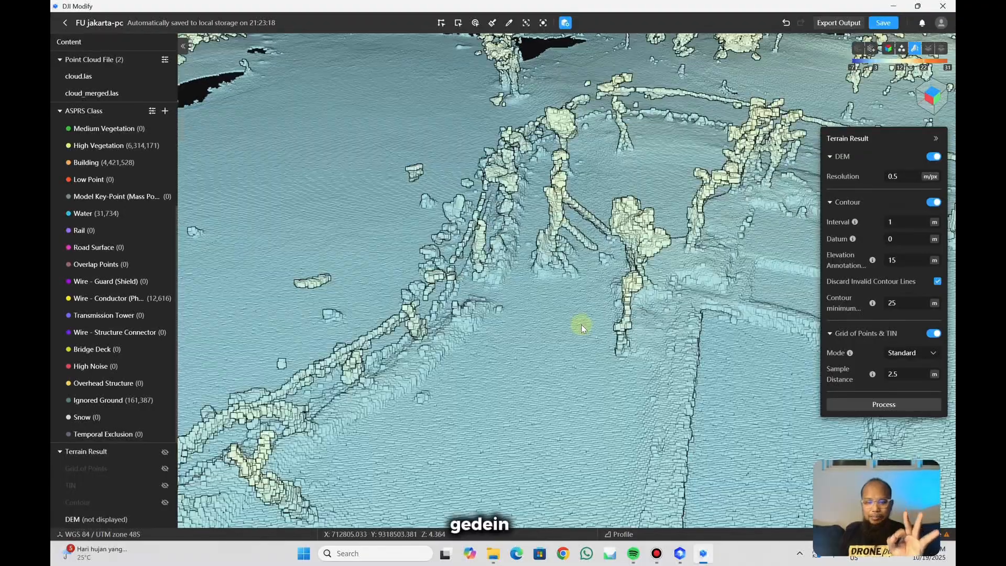
scroll(590, 286, "up", 4)
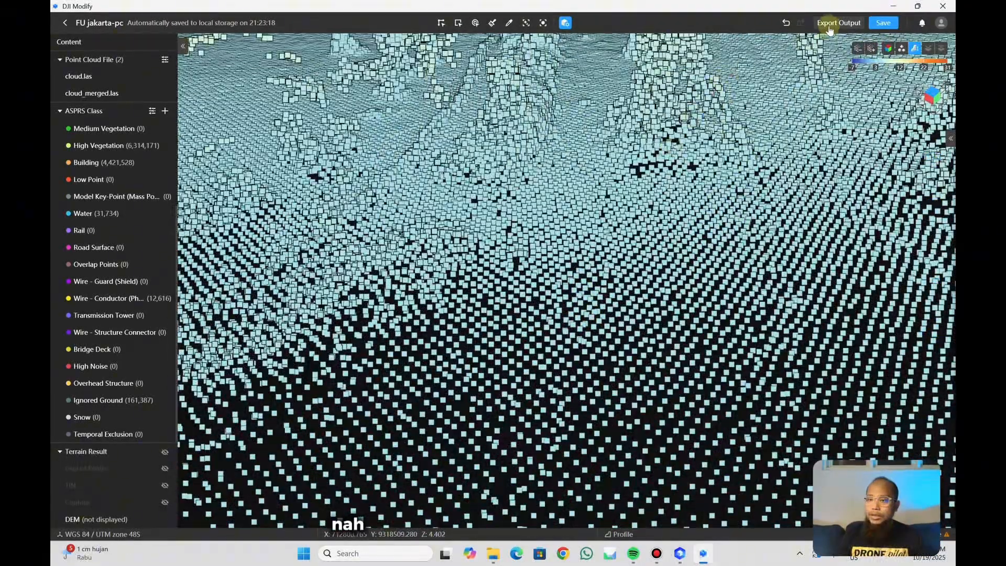
View the available point cloud export formats and leave without exporting.
left_click(832, 23)
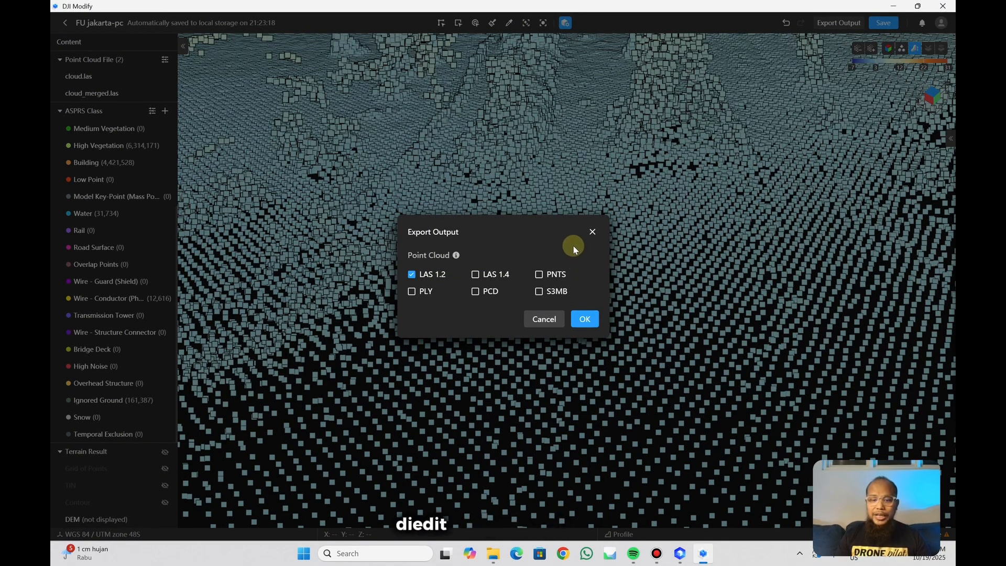
left_click(593, 233)
Save the project and check the Message Center.
left_click(876, 24)
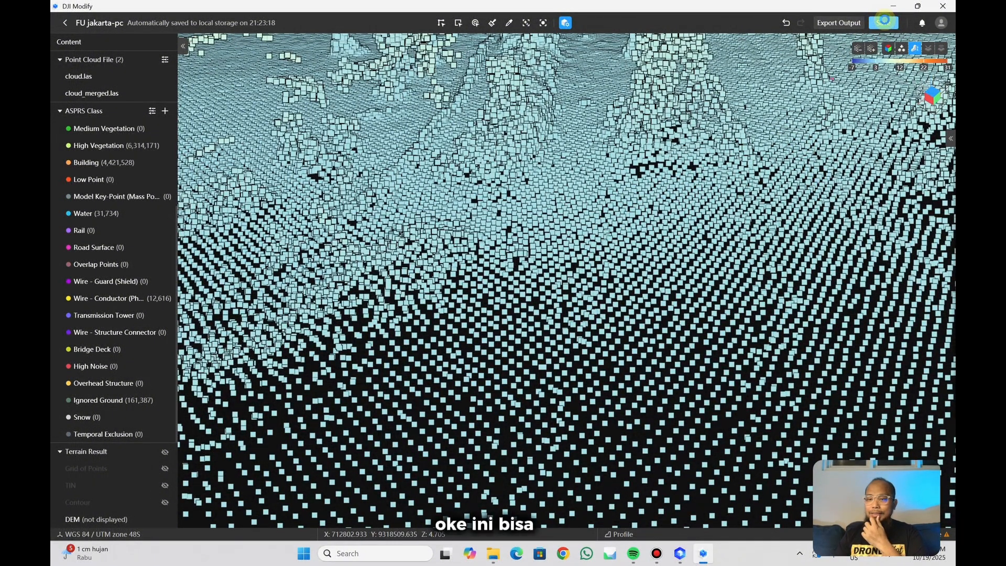
left_click(924, 24)
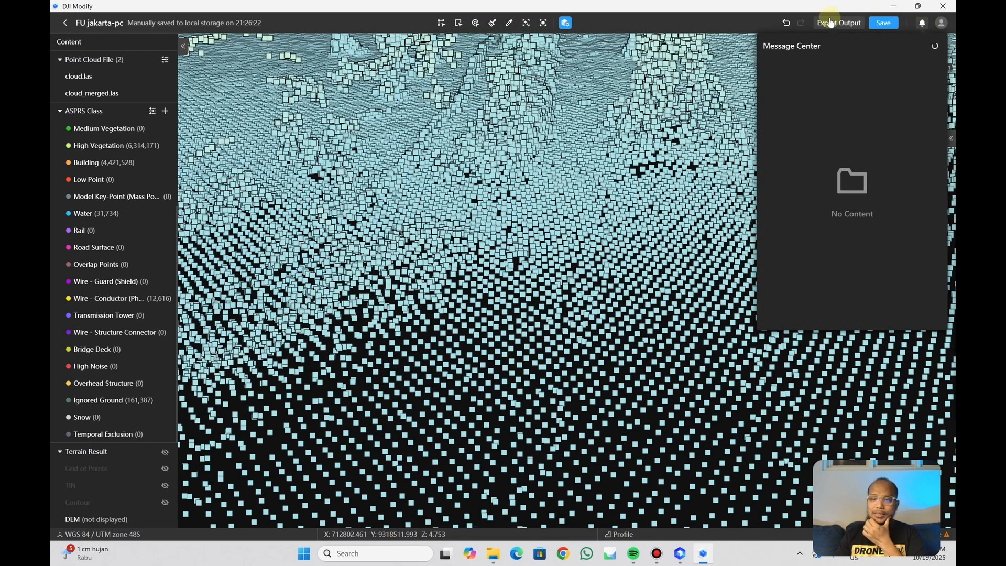
left_click(722, 26)
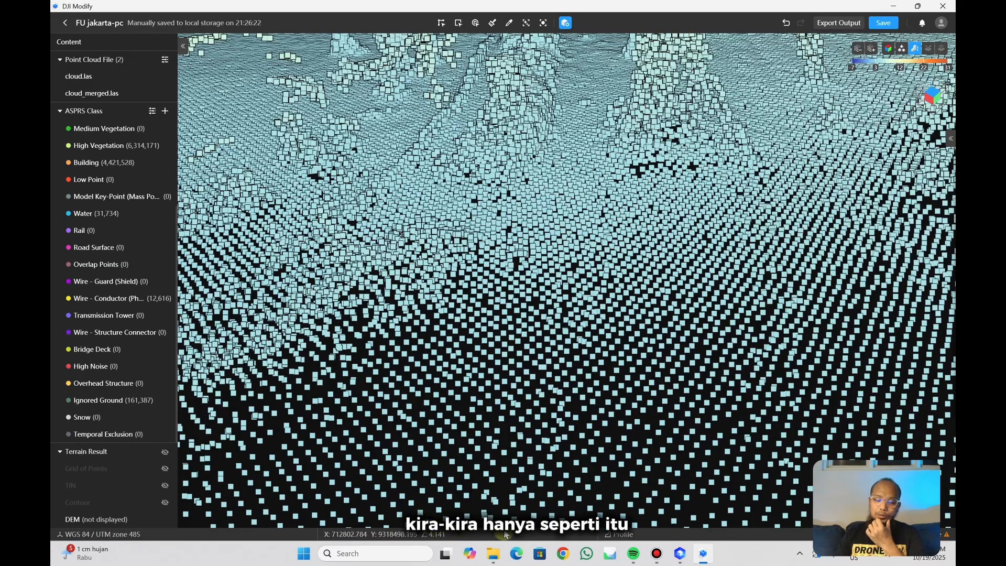
Draw a front-view profile about 58 m long from the open ground across the curved fence and pool end to beyond the building.
scroll(574, 395, "down", 10)
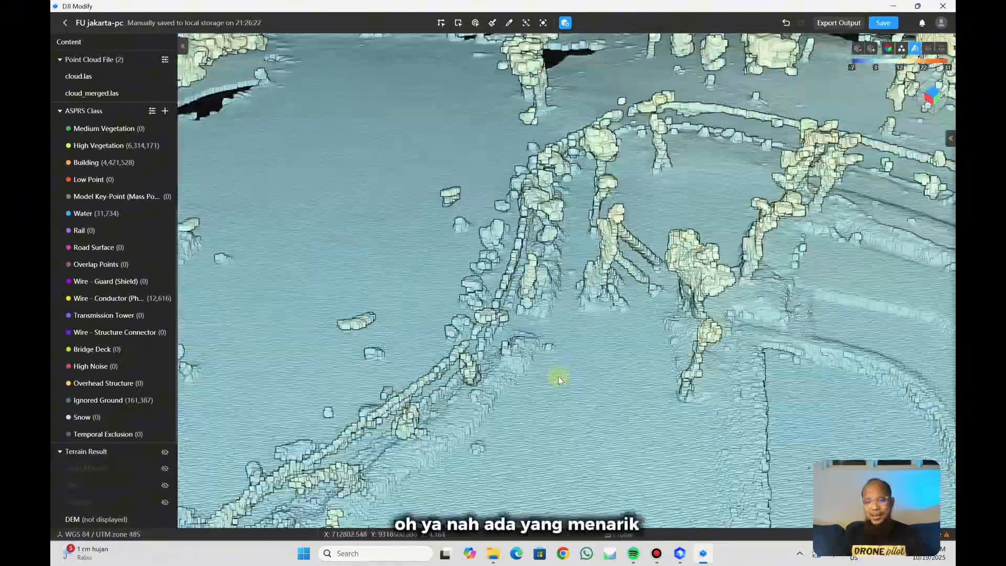
scroll(558, 379, "down", 8)
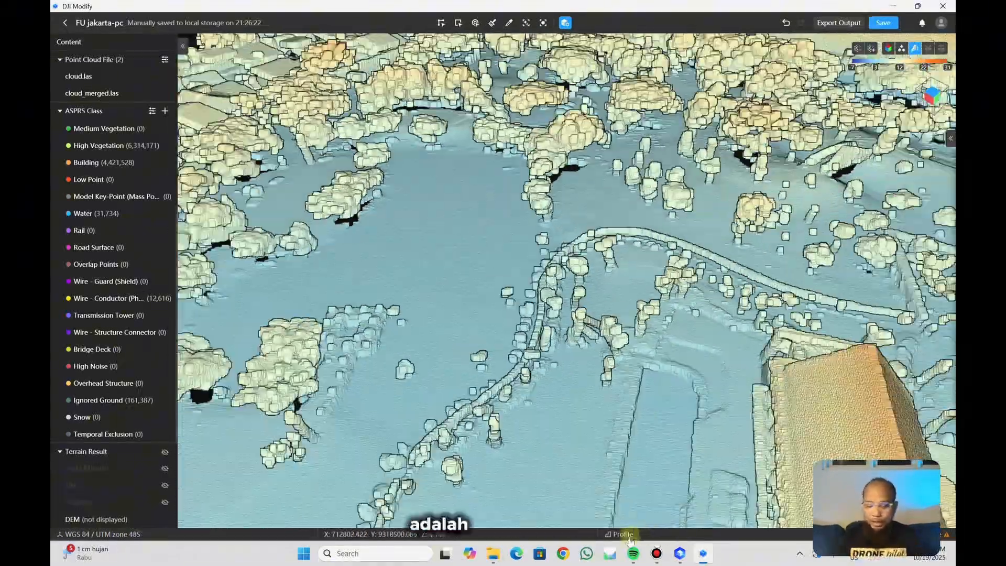
left_click(629, 538)
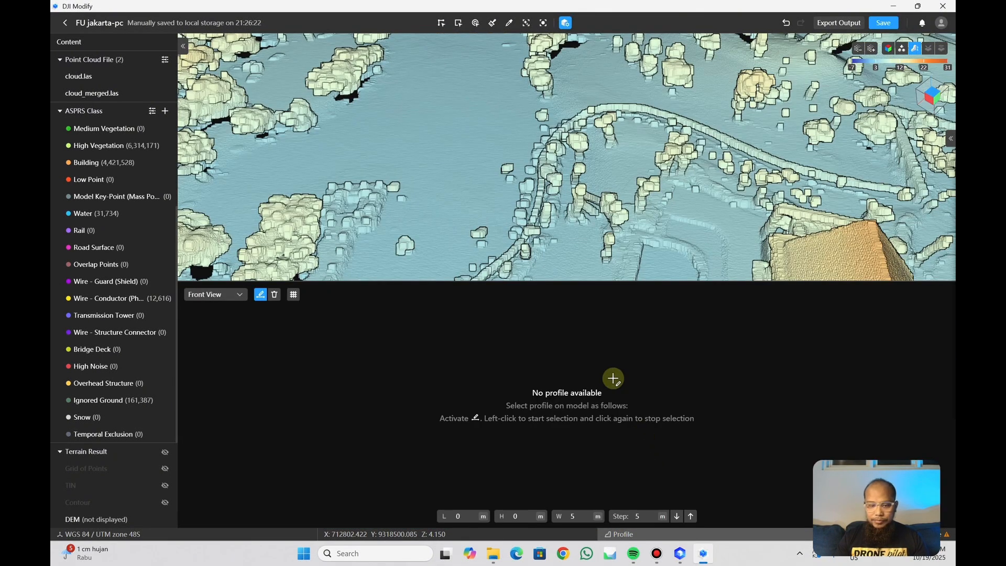
left_click(432, 195)
left_click(627, 219)
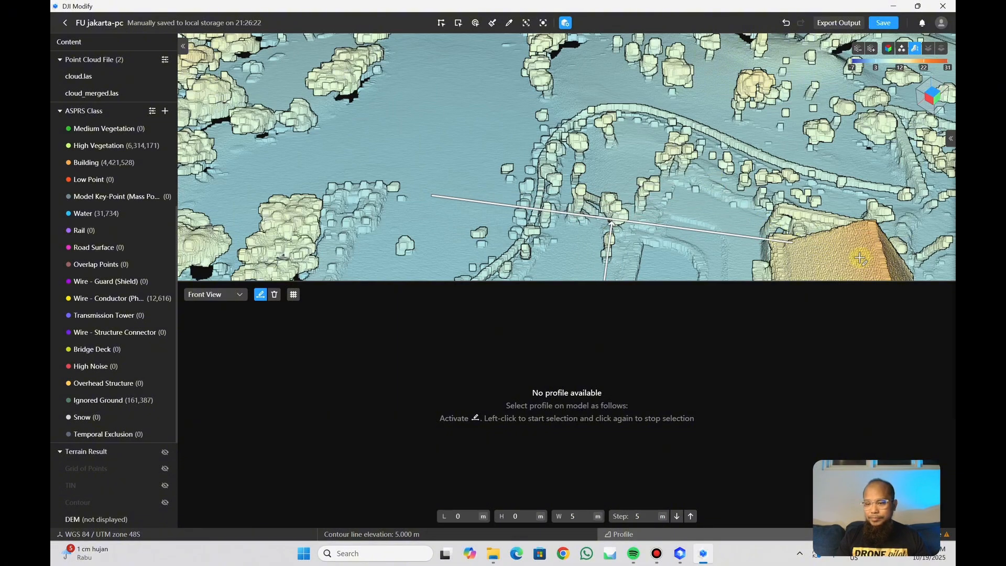
left_click(920, 254)
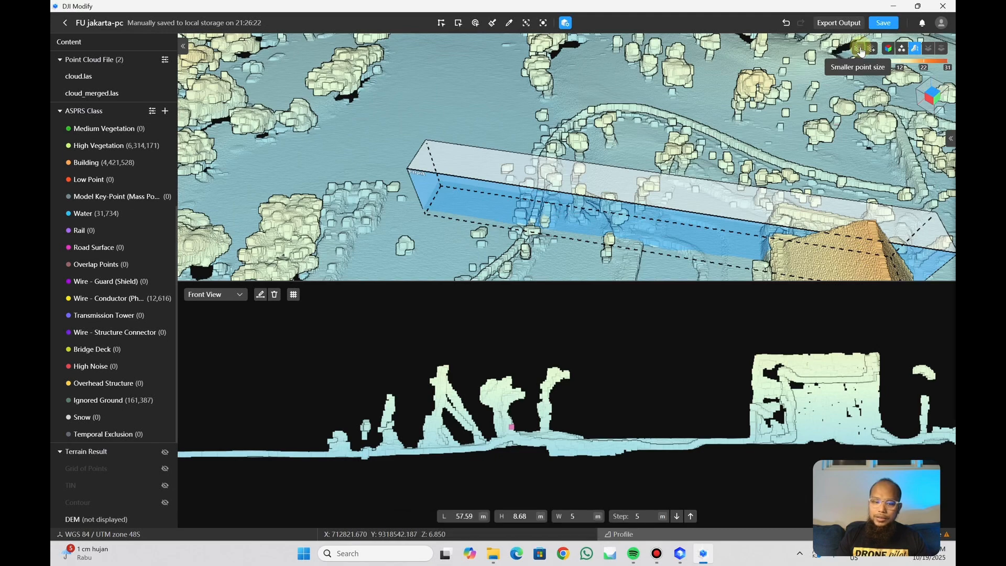
Compare smaller and larger point sizes on the trees and building in the profile.
left_click(861, 50)
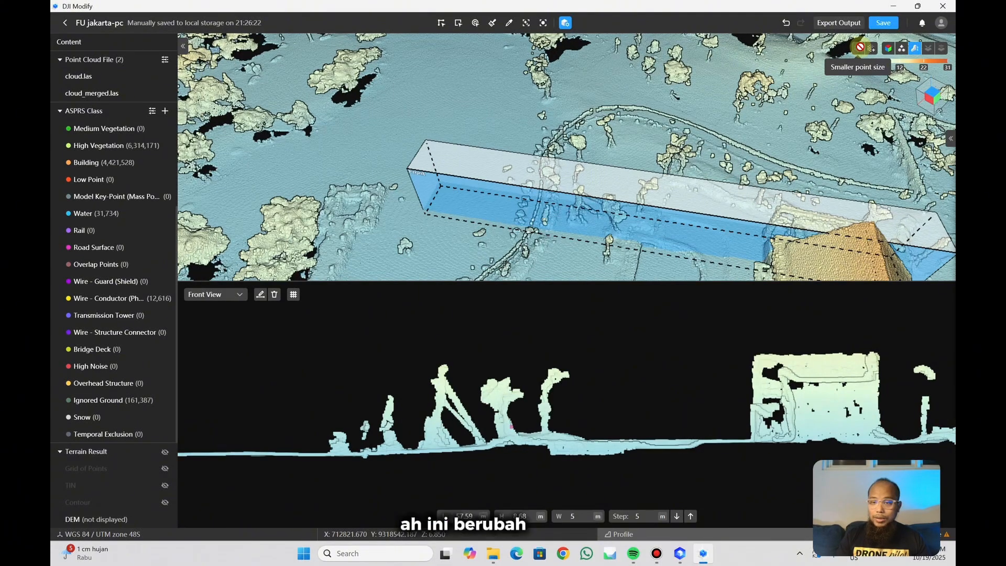
scroll(456, 416, "up", 3)
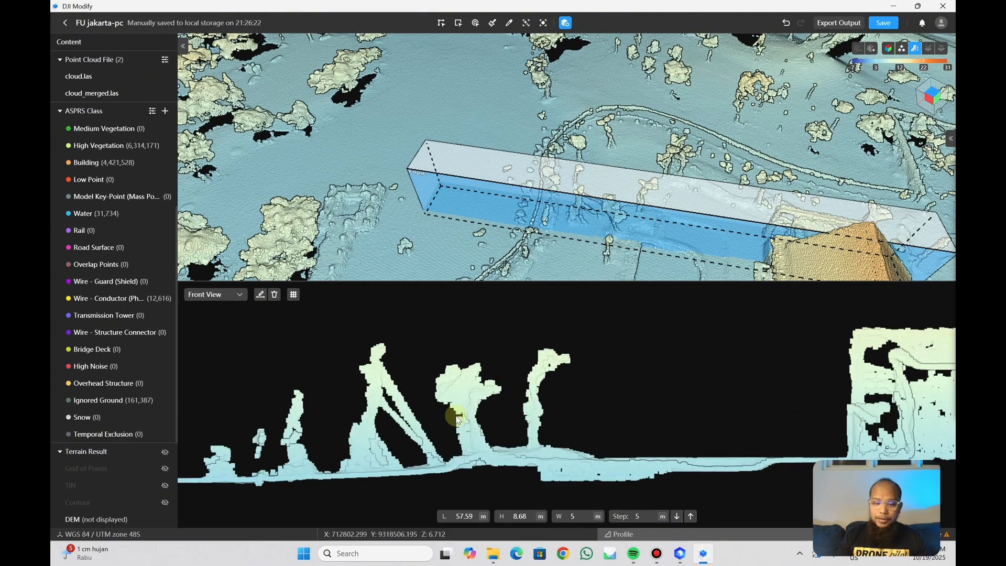
left_click(871, 49)
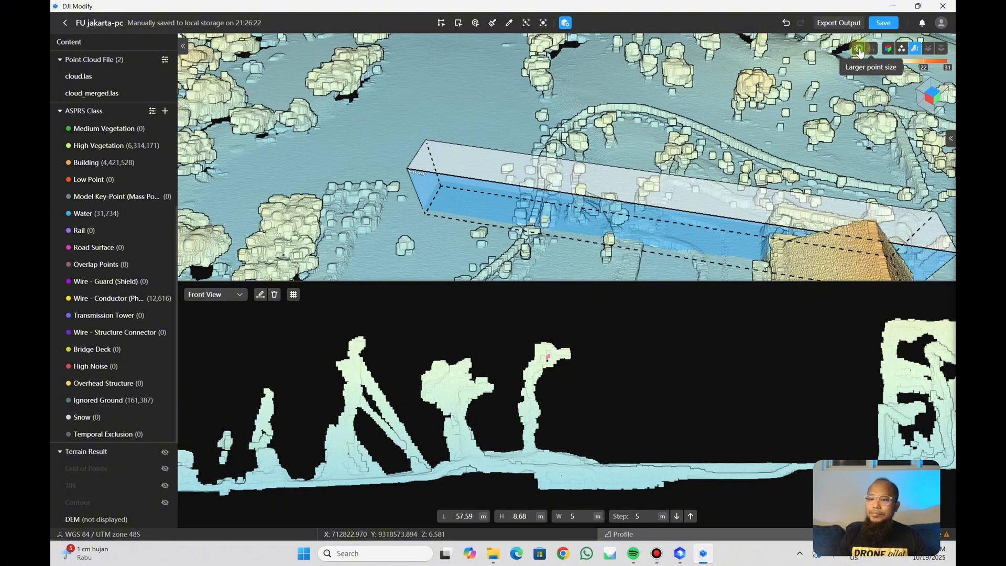
Colour the points by class and shift the profile in 5 m steps, once further over the pool and three times back away from it.
left_click(902, 48)
scroll(543, 457, "down", 5)
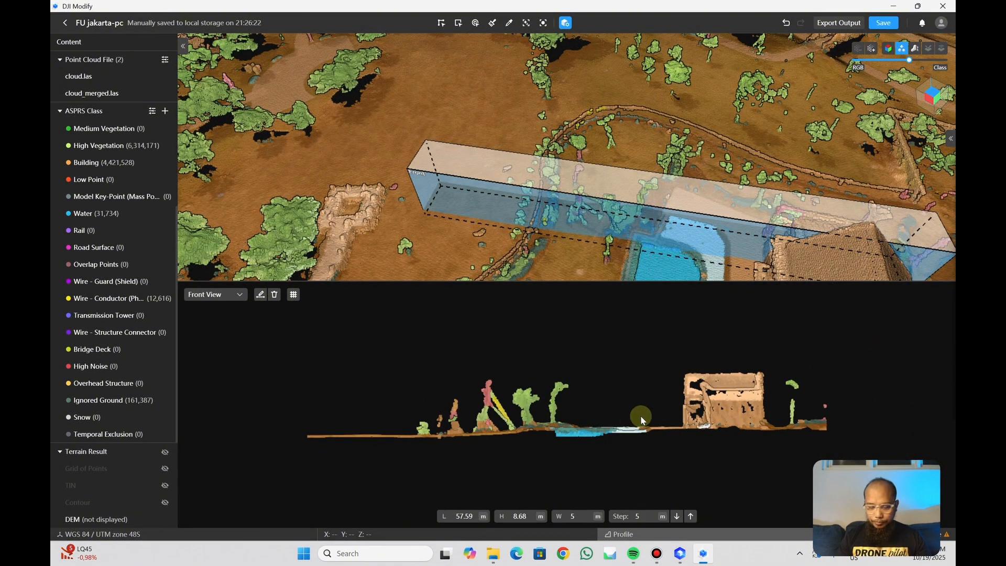
left_click(677, 516)
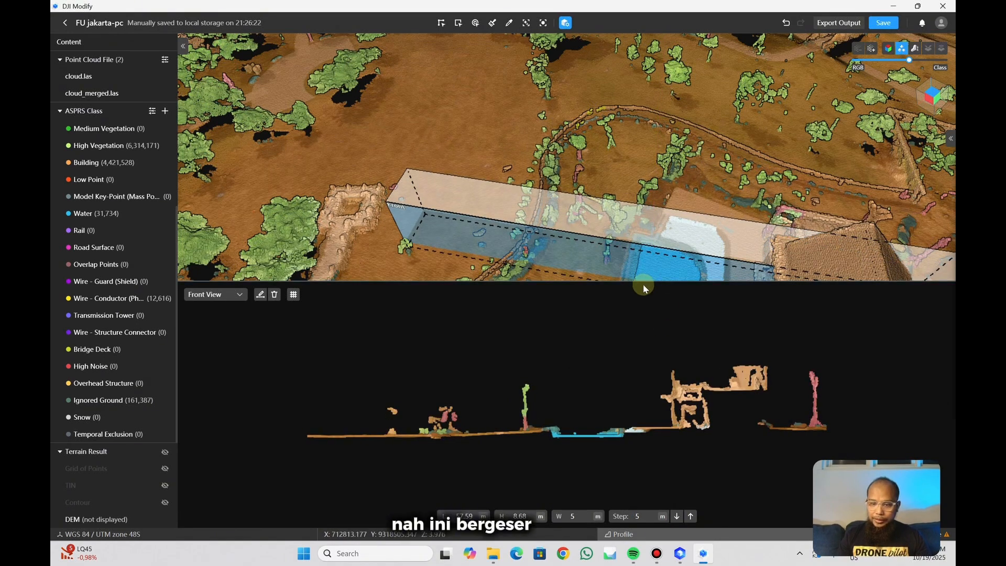
left_click_drag(644, 282, 637, 346)
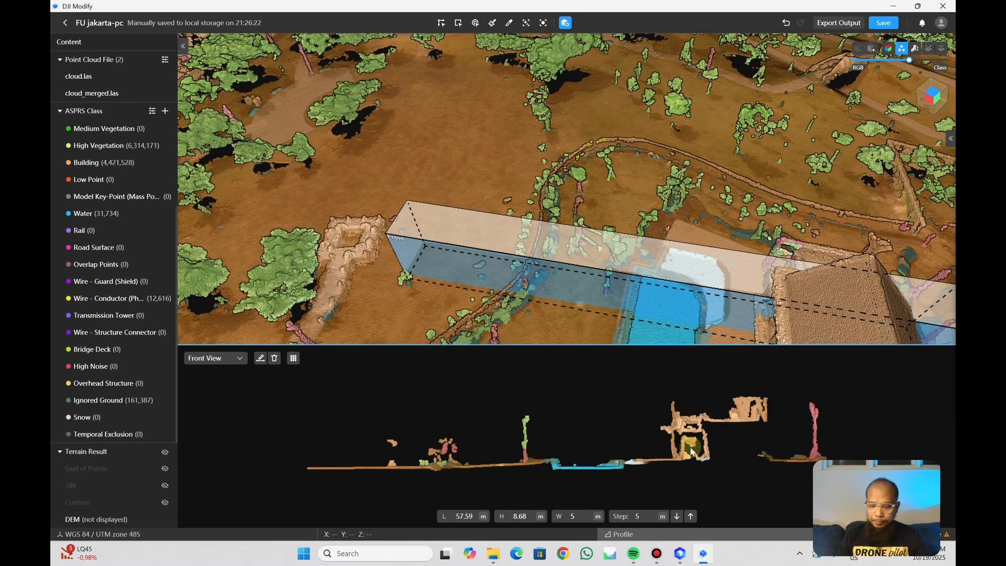
left_click(691, 517)
left_click(691, 517)
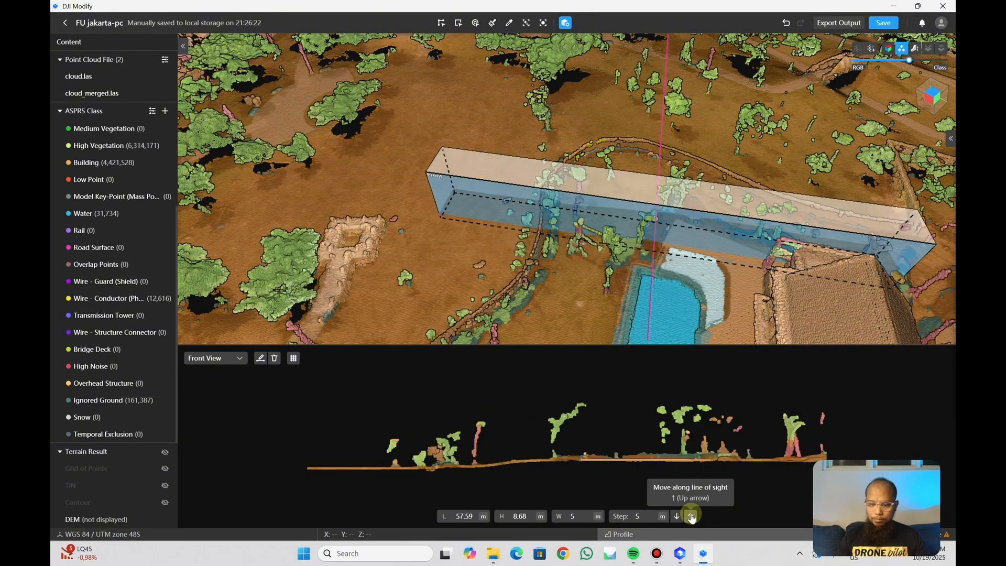
left_click(692, 516)
Set both the width and the height of the profile box to 10 m.
left_click(579, 517)
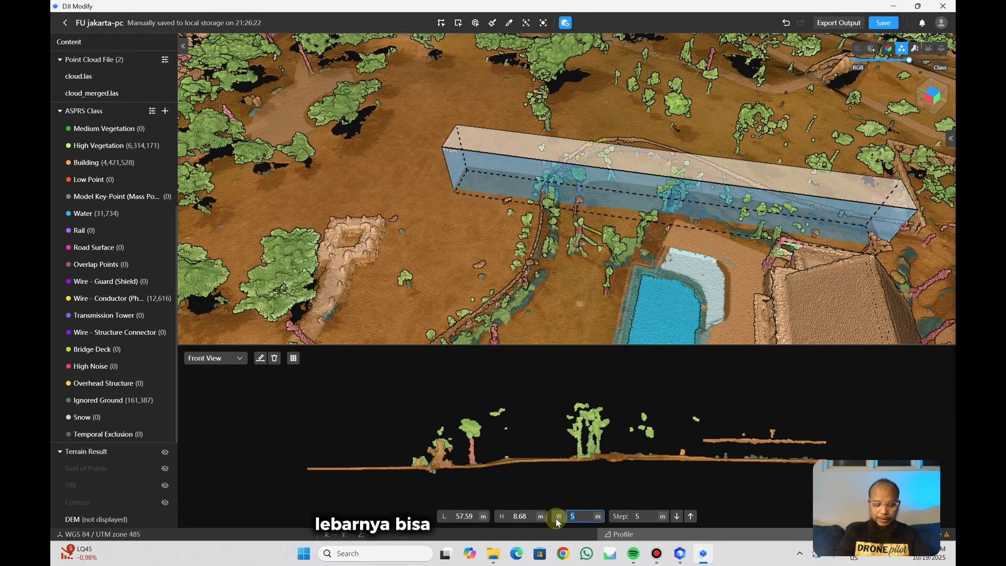
type("1")
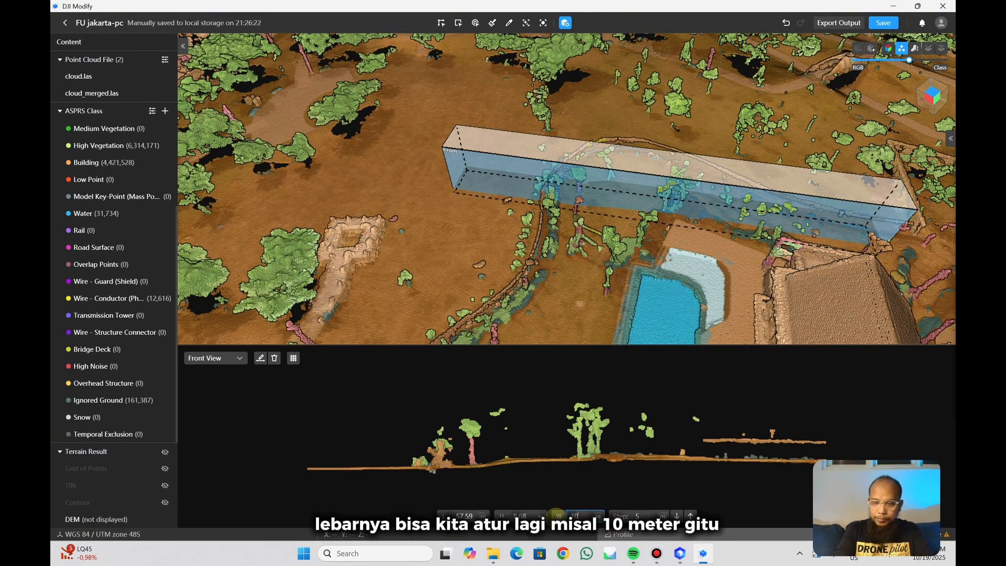
type("0")
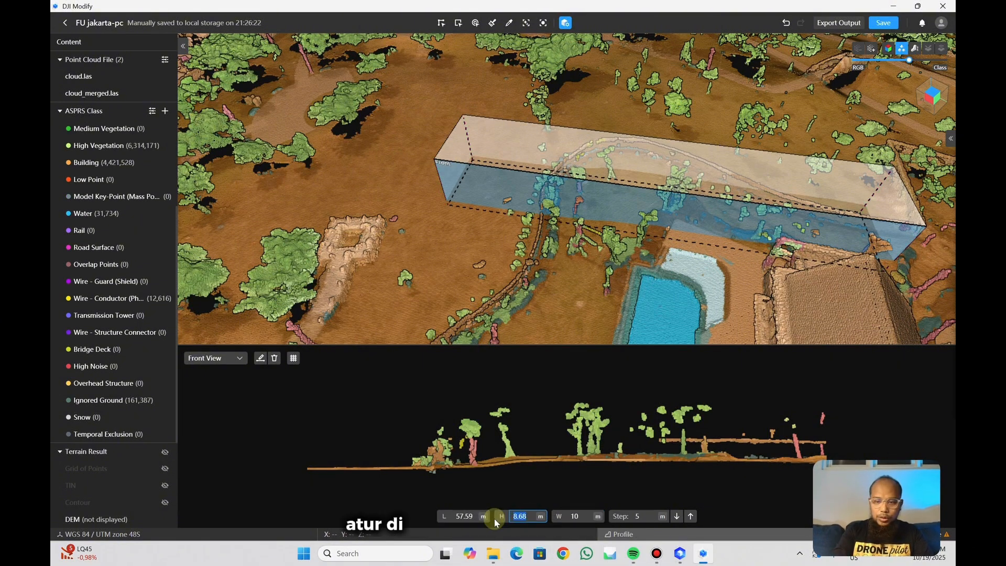
type("10")
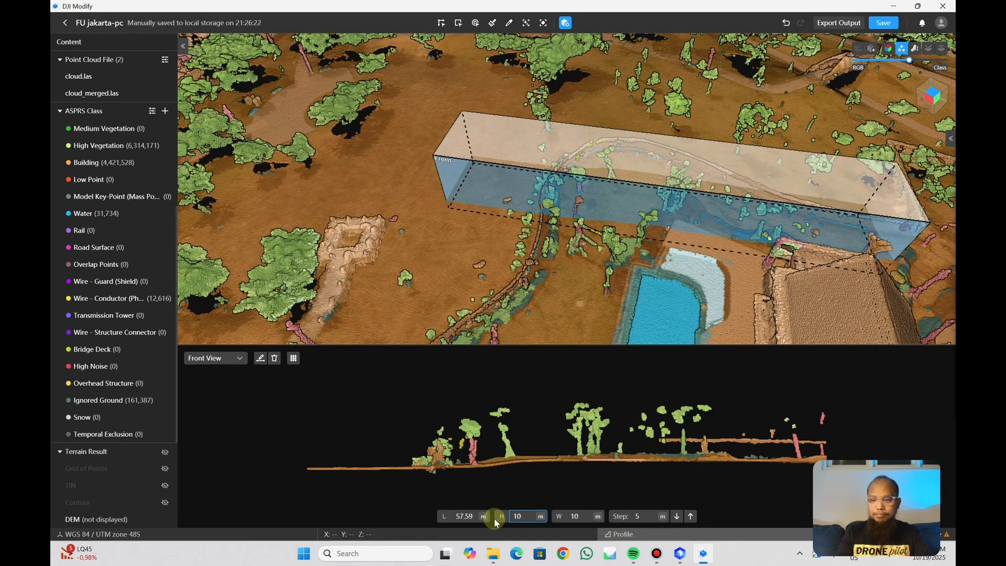
Set the profile box's length to 100 m and check its extent across the site.
left_click(475, 512)
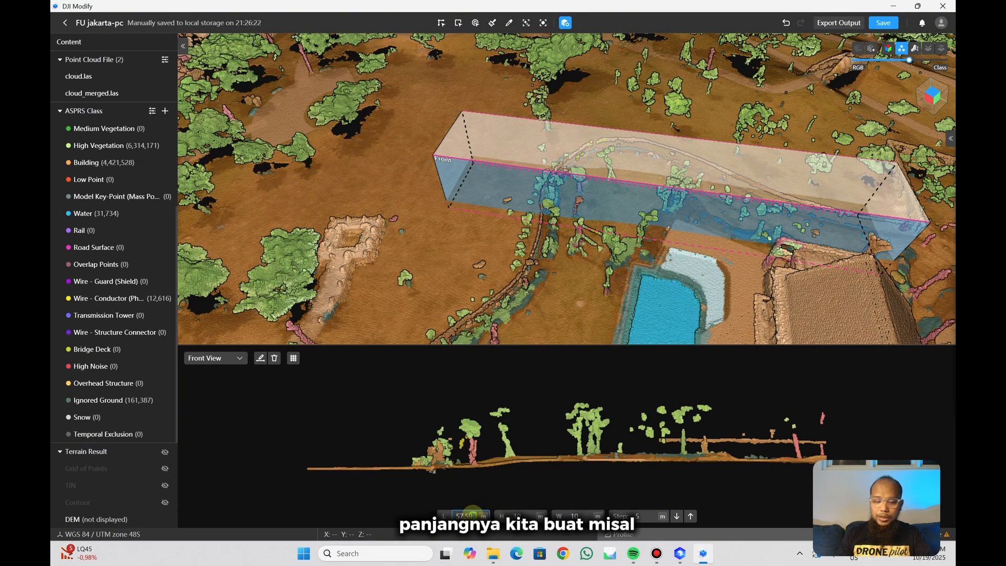
key("BackSpace")
key("BackSpace")
key("BackSpace")
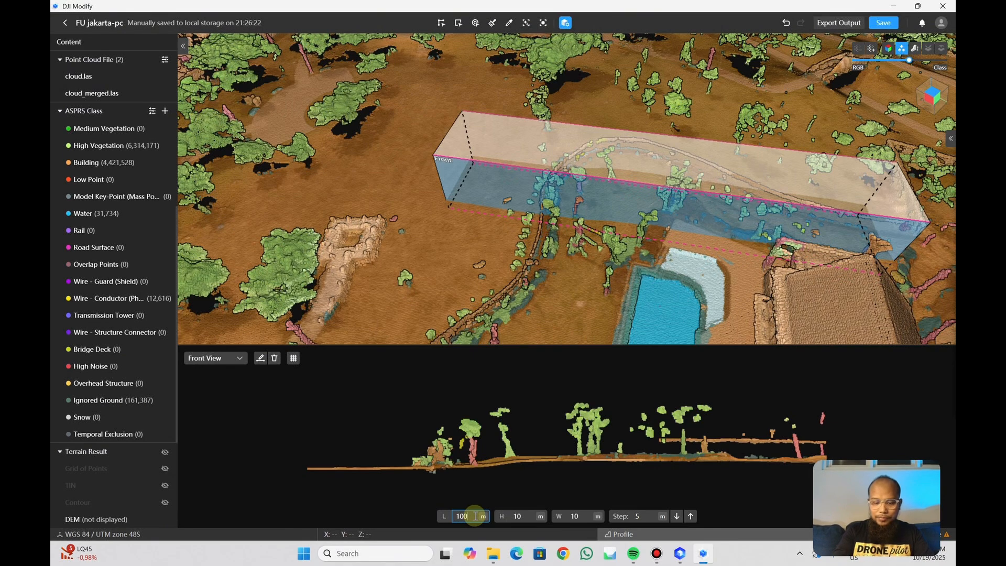
key("Return")
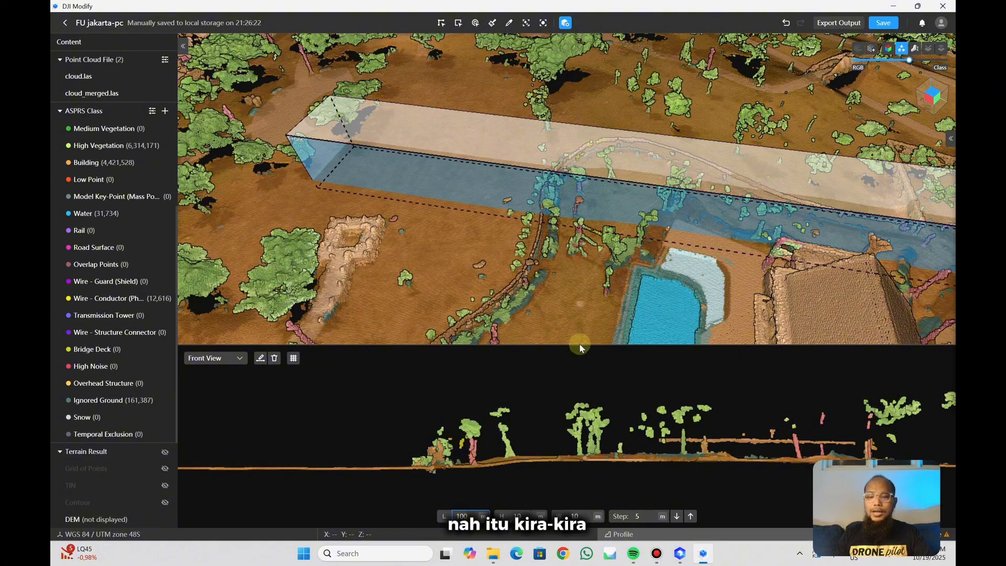
left_click_drag(627, 195, 649, 210)
scroll(649, 206, "down", 4)
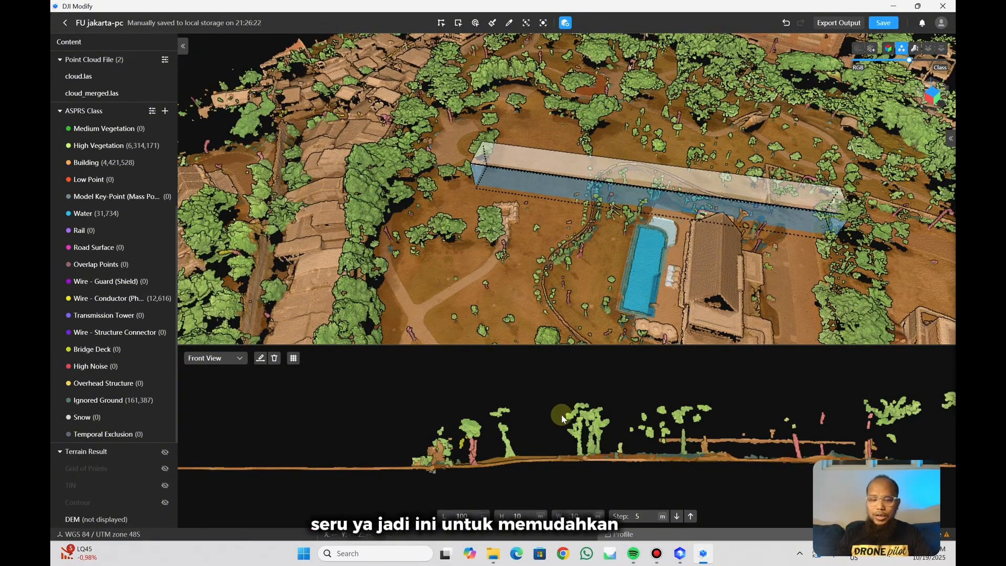
Outline the trees at the near end of the profile with a polygon and reclassify their points as Unclassified.
scroll(626, 240, "up", 2)
scroll(627, 240, "up", 2)
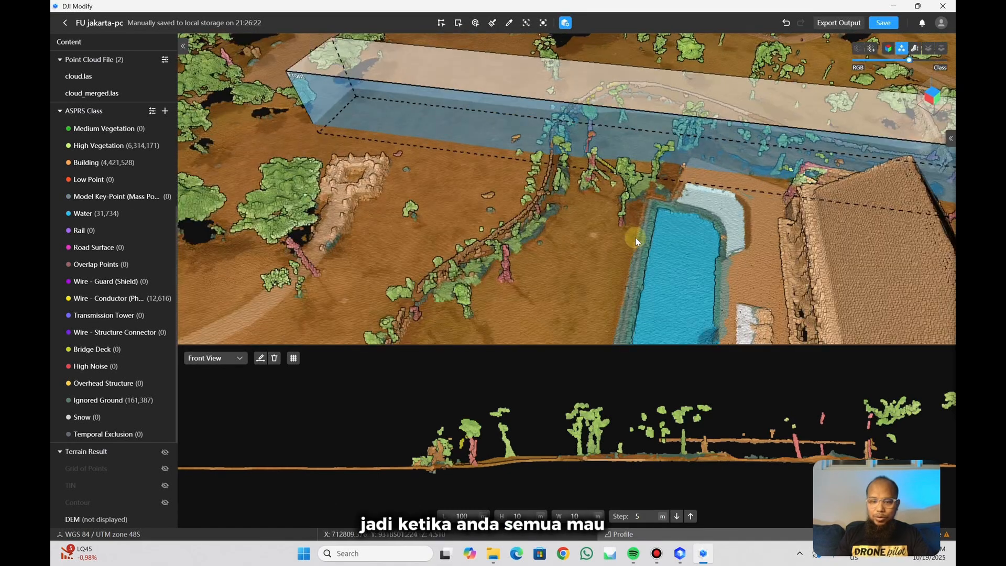
left_click(441, 25)
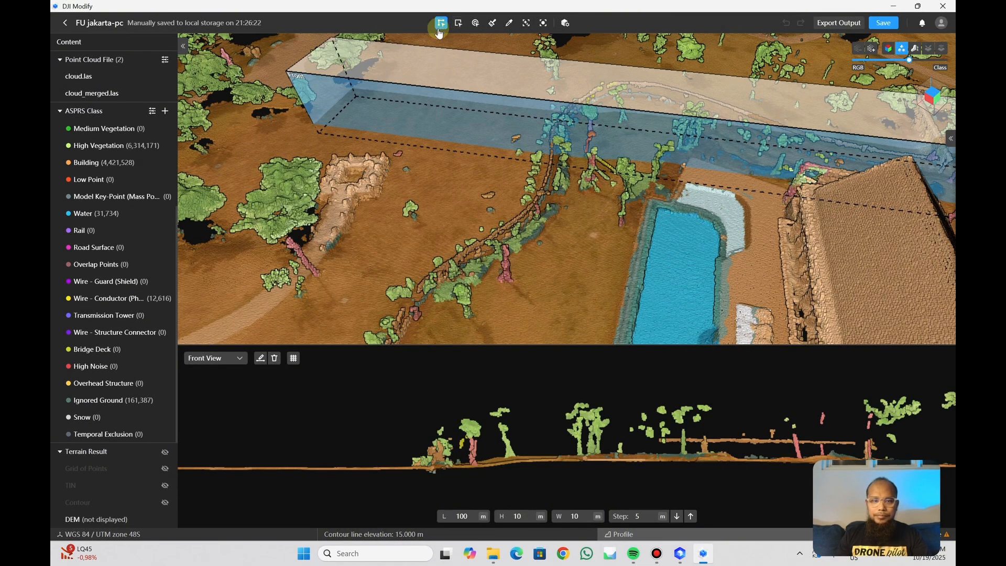
left_click(419, 397)
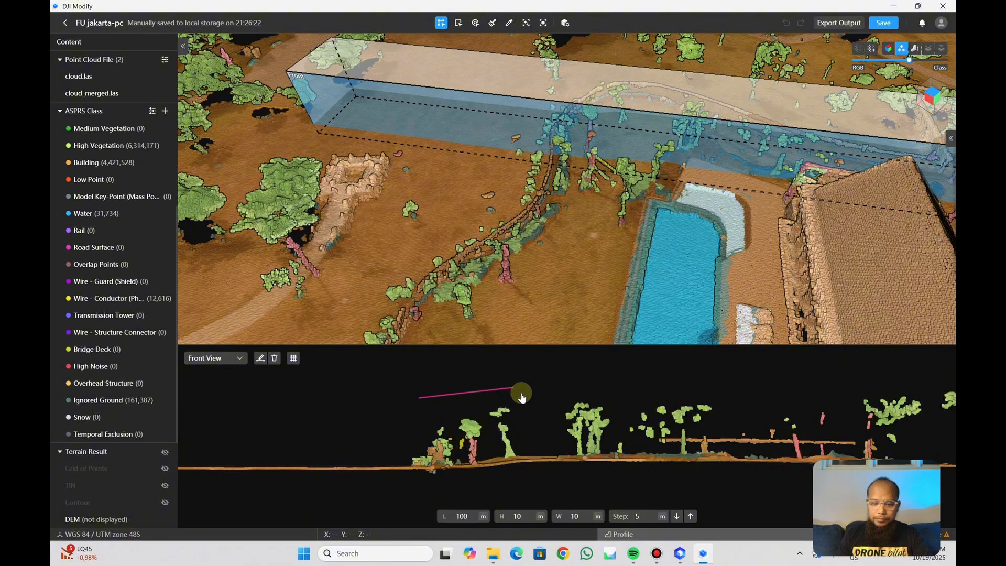
left_click(527, 448)
left_click(419, 431)
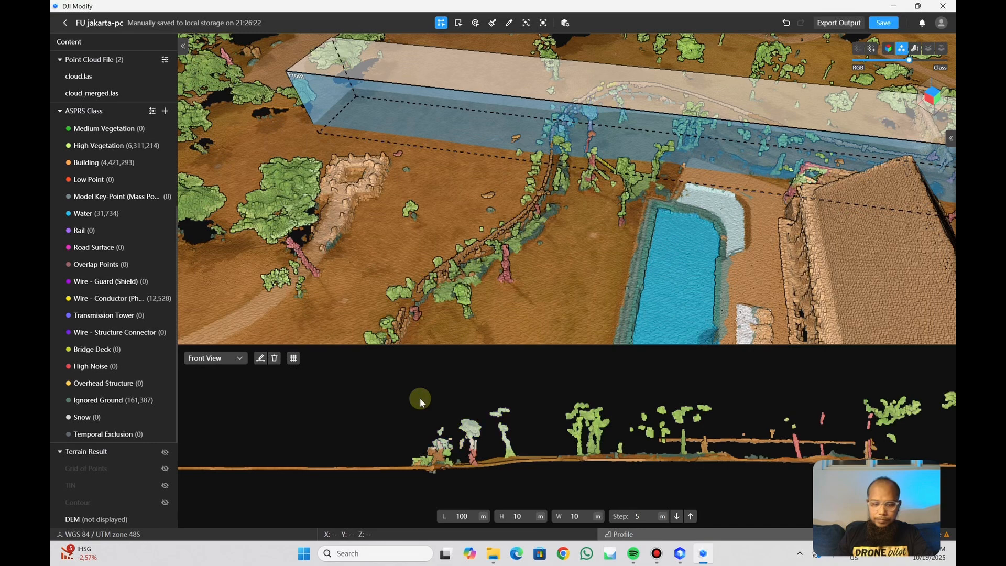
scroll(558, 408, "up", 3)
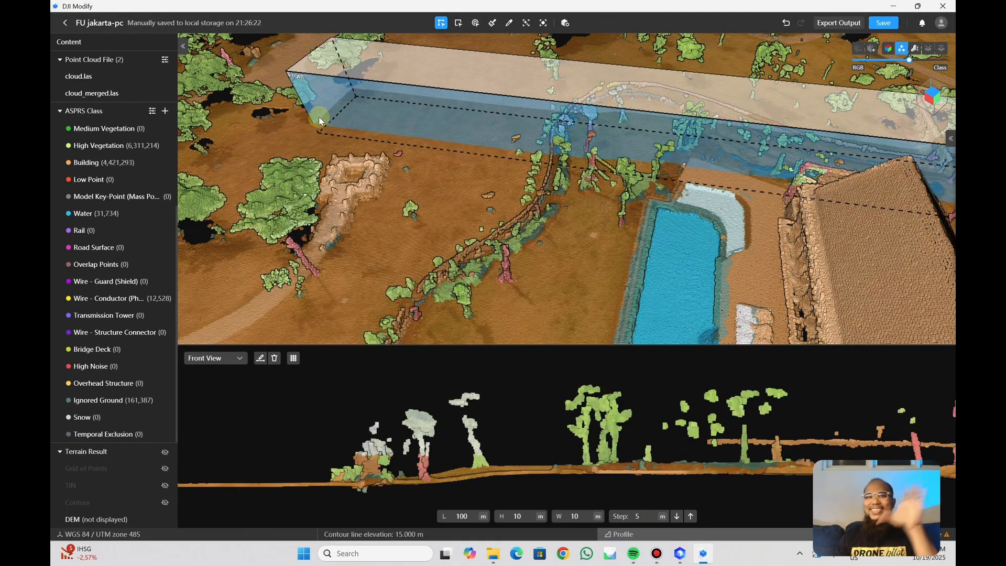
Compare RGB colouring with class colouring over the building and the profile box.
scroll(608, 247, "down", 3)
mouse_move(607, 247)
left_mouse_down()
mouse_move(556, 162)
mouse_move(534, 335)
left_mouse_up()
left_click(888, 50)
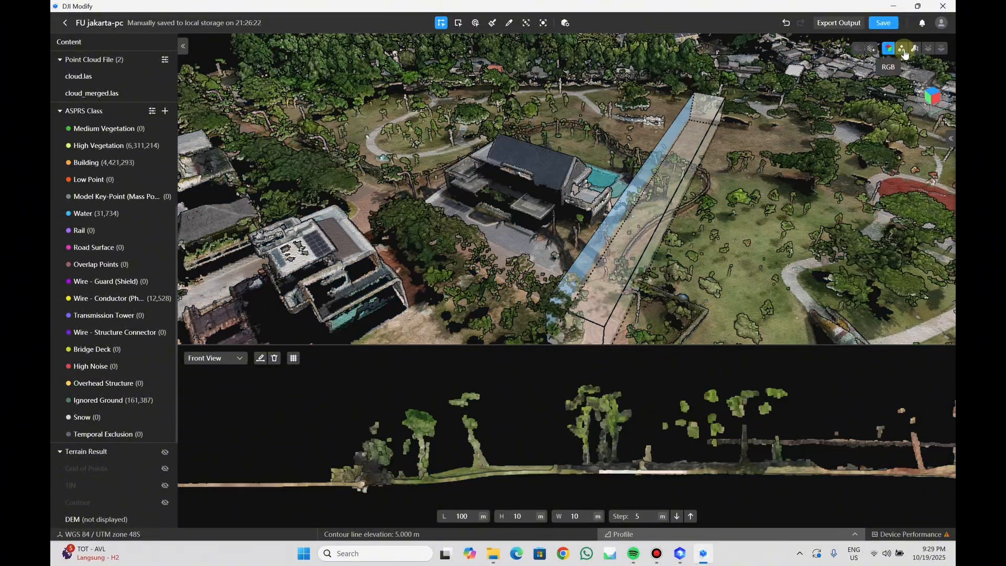
left_click(901, 48)
With the profile grid turned on, delete the cross-section profile and collapse the profile view.
left_click(291, 362)
left_click(276, 362)
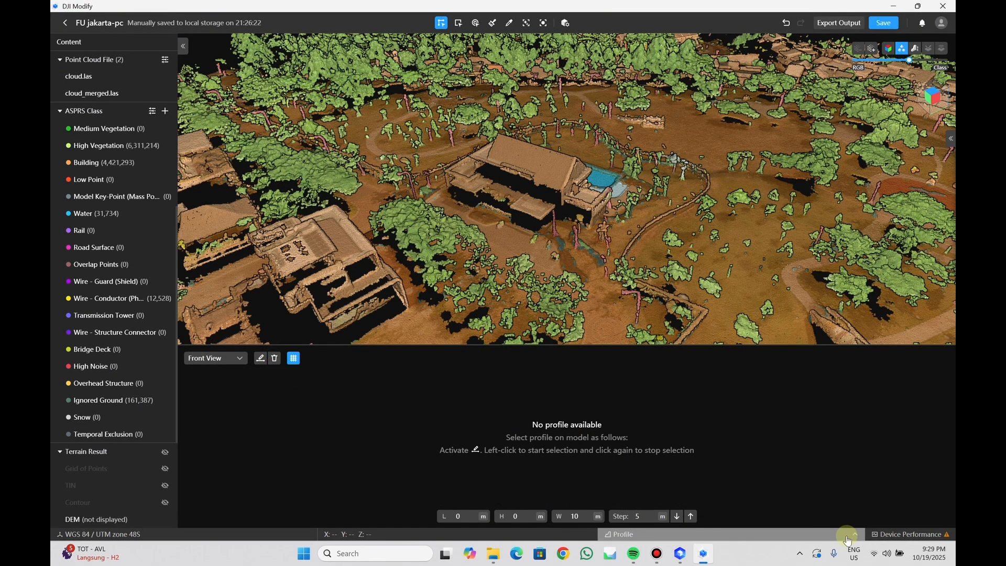
left_click(696, 534)
Hide all ASPRS classes and show only the Ground class in the point cloud.
scroll(658, 307, "up", 5)
middle_click_drag(658, 304, 554, 281)
scroll(555, 286, "down", 3)
scroll(554, 287, "down", 3)
middle_click_drag(651, 290, 608, 278)
left_click(139, 111)
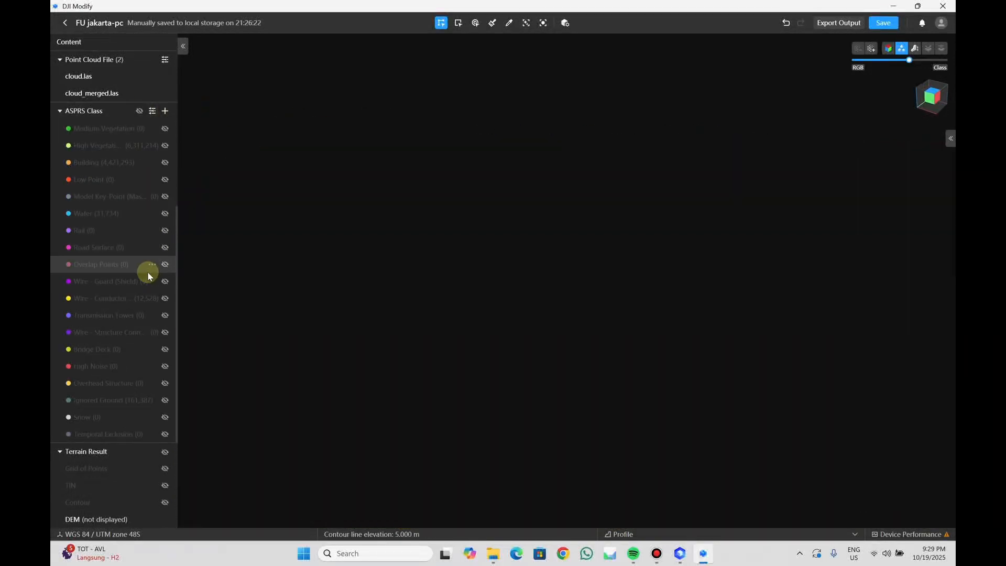
scroll(147, 272, "up", 3)
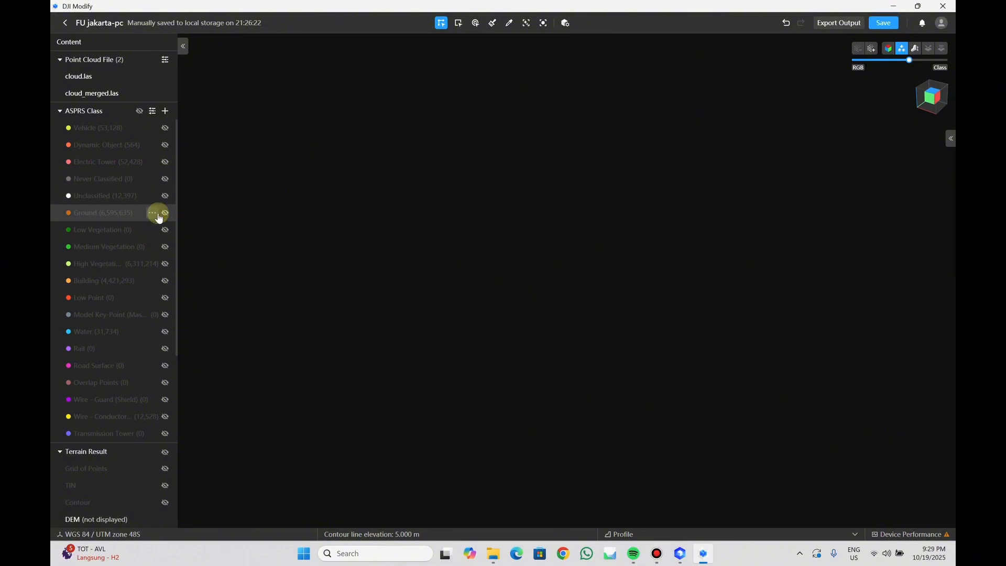
left_click(165, 215)
Set the Ground class colour to dark blue #040056 and check it by hiding and showing the class.
left_click(153, 214)
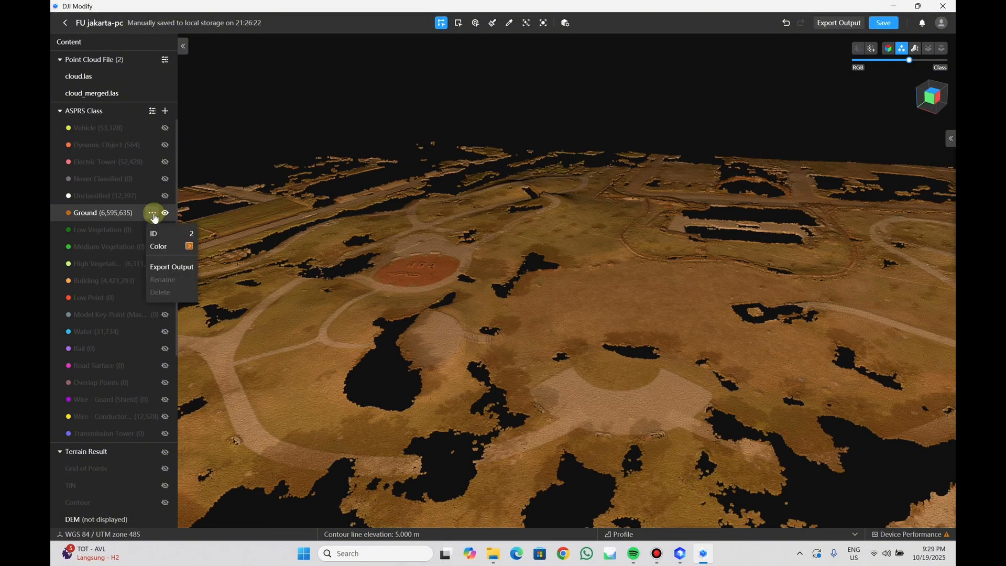
left_click(190, 247)
left_click_drag(261, 205, 242, 193)
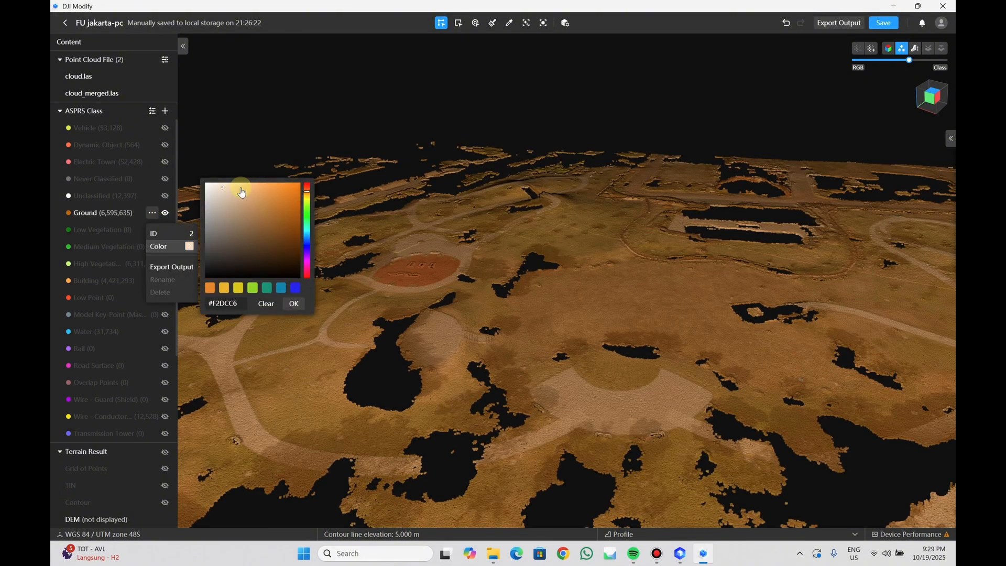
left_click(307, 252)
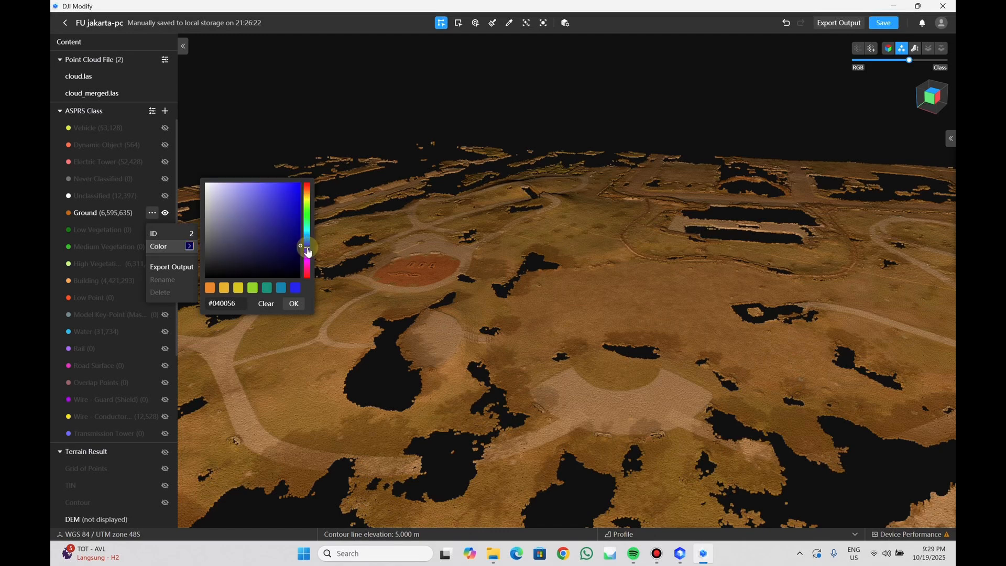
left_click(294, 304)
left_click_drag(613, 304, 739, 277)
left_click(165, 214)
left_click(165, 213)
Change the Ground class colour to a bright yellow-green and inspect the recoloured terrain.
left_click(152, 213)
left_click(190, 246)
left_click_drag(307, 246, 307, 202)
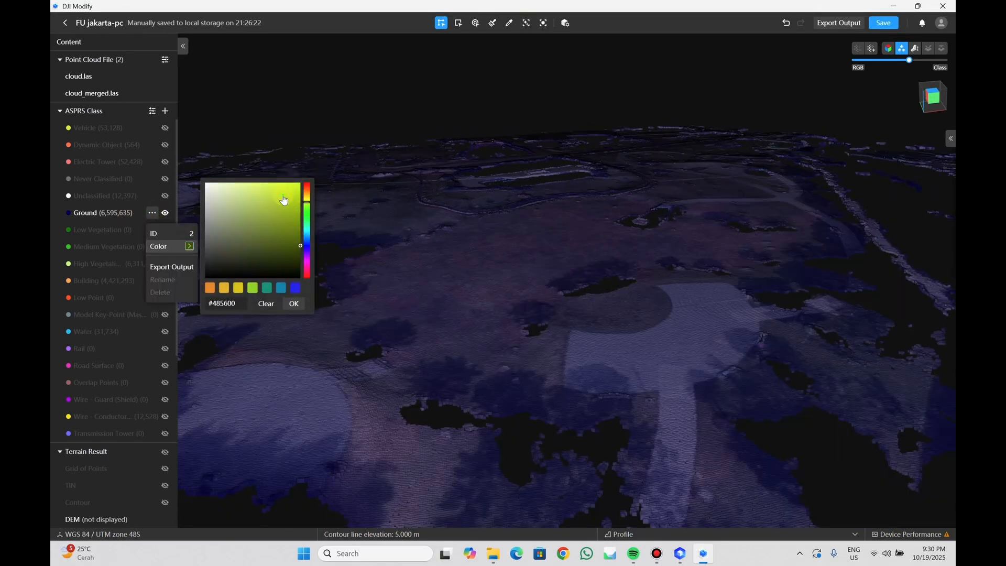
left_click(299, 309)
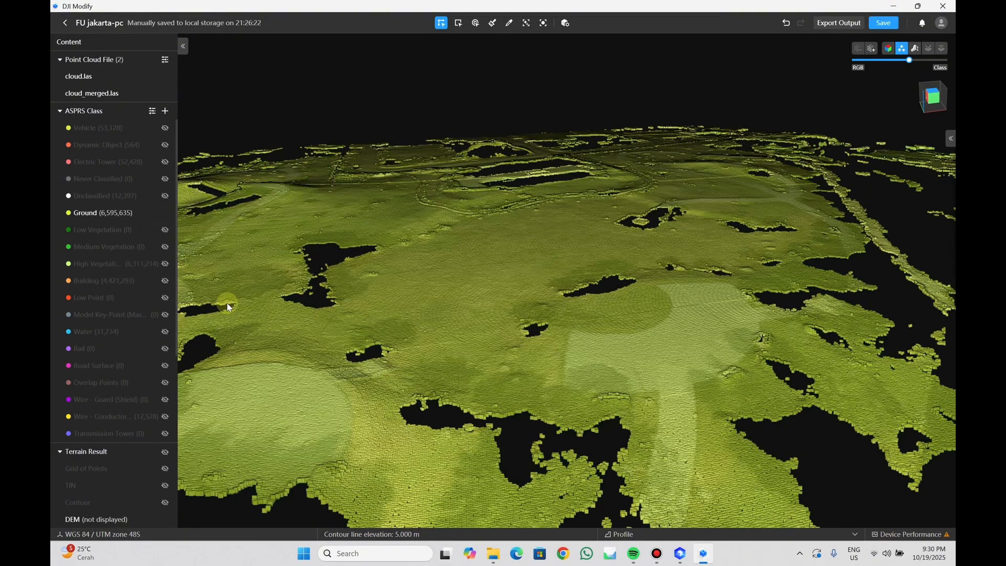
left_click_drag(560, 278, 759, 290)
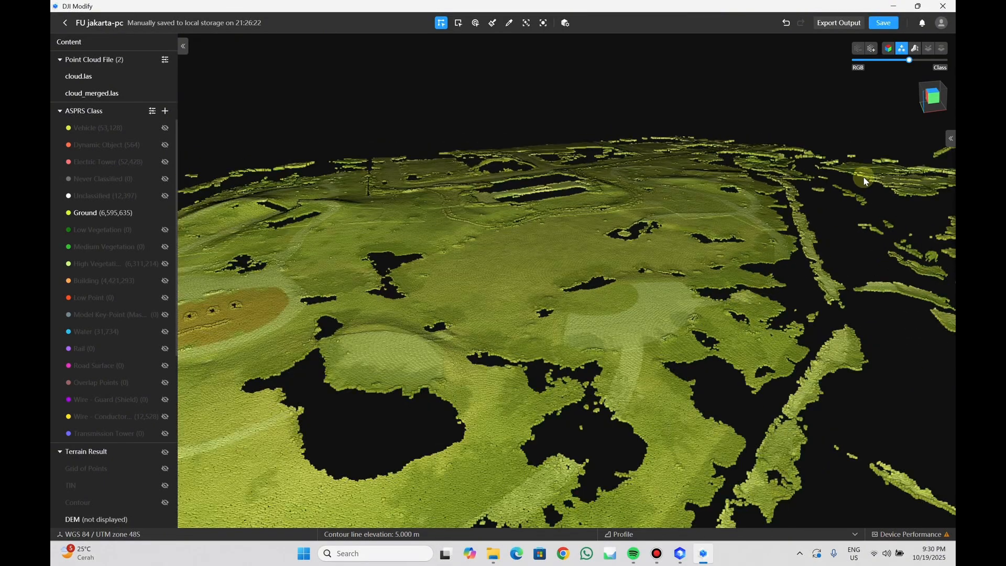
View the ground points from the front and from above, and try to start Point Cloud Processing without a selected region.
left_click(930, 101)
scroll(564, 286, "up", 5)
right_click(556, 300)
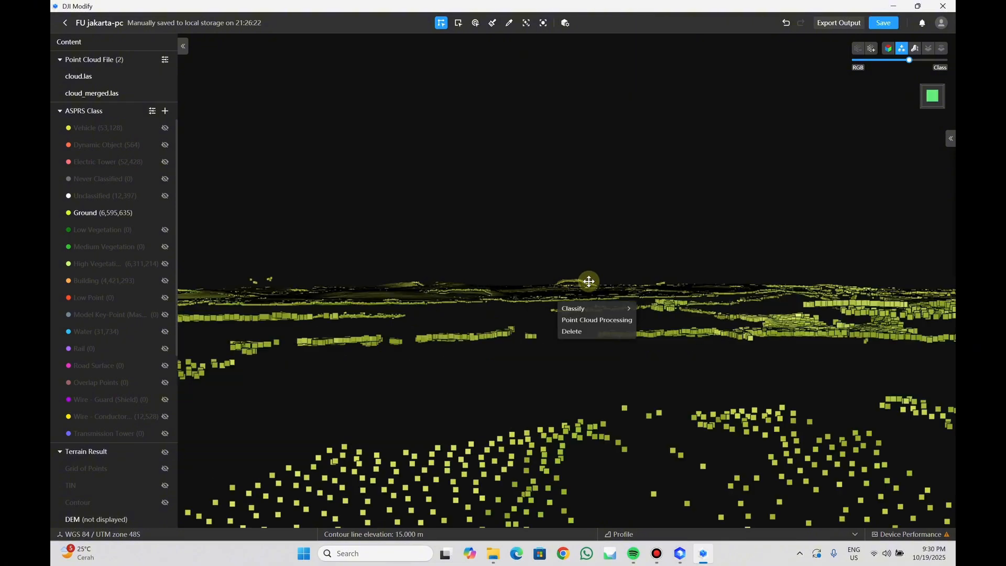
left_click_drag(588, 281, 600, 356)
right_click(587, 314)
mouse_move(602, 325)
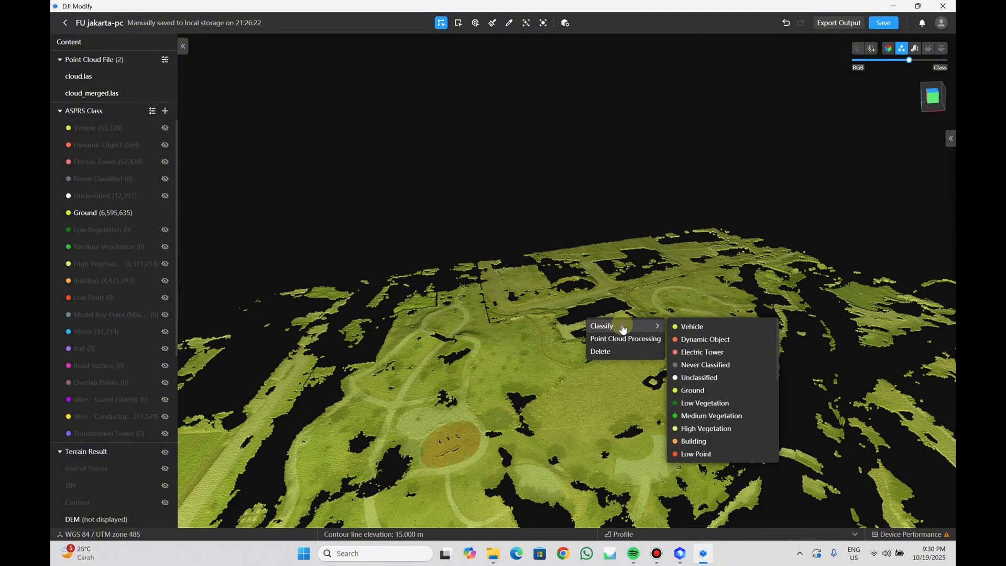
left_click(645, 339)
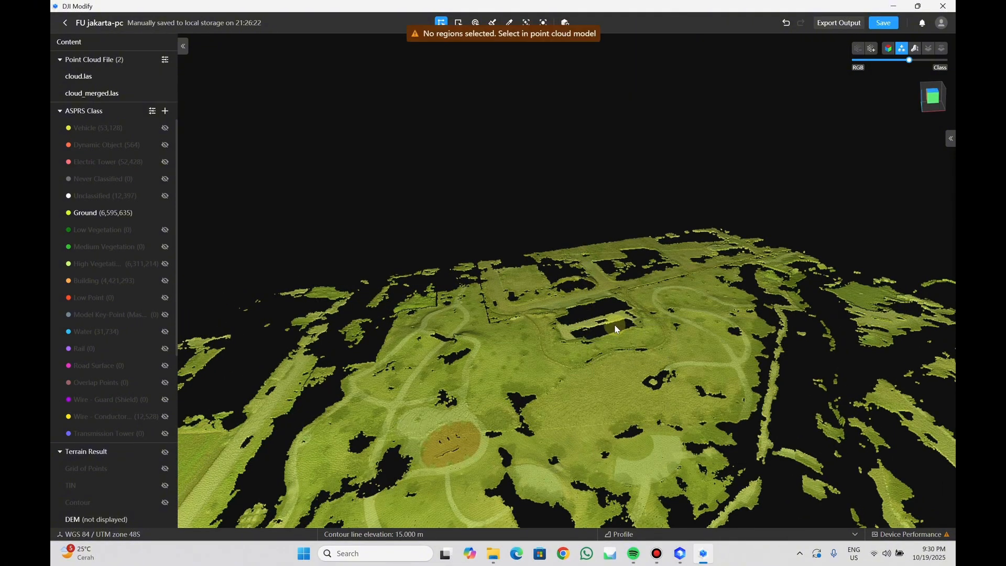